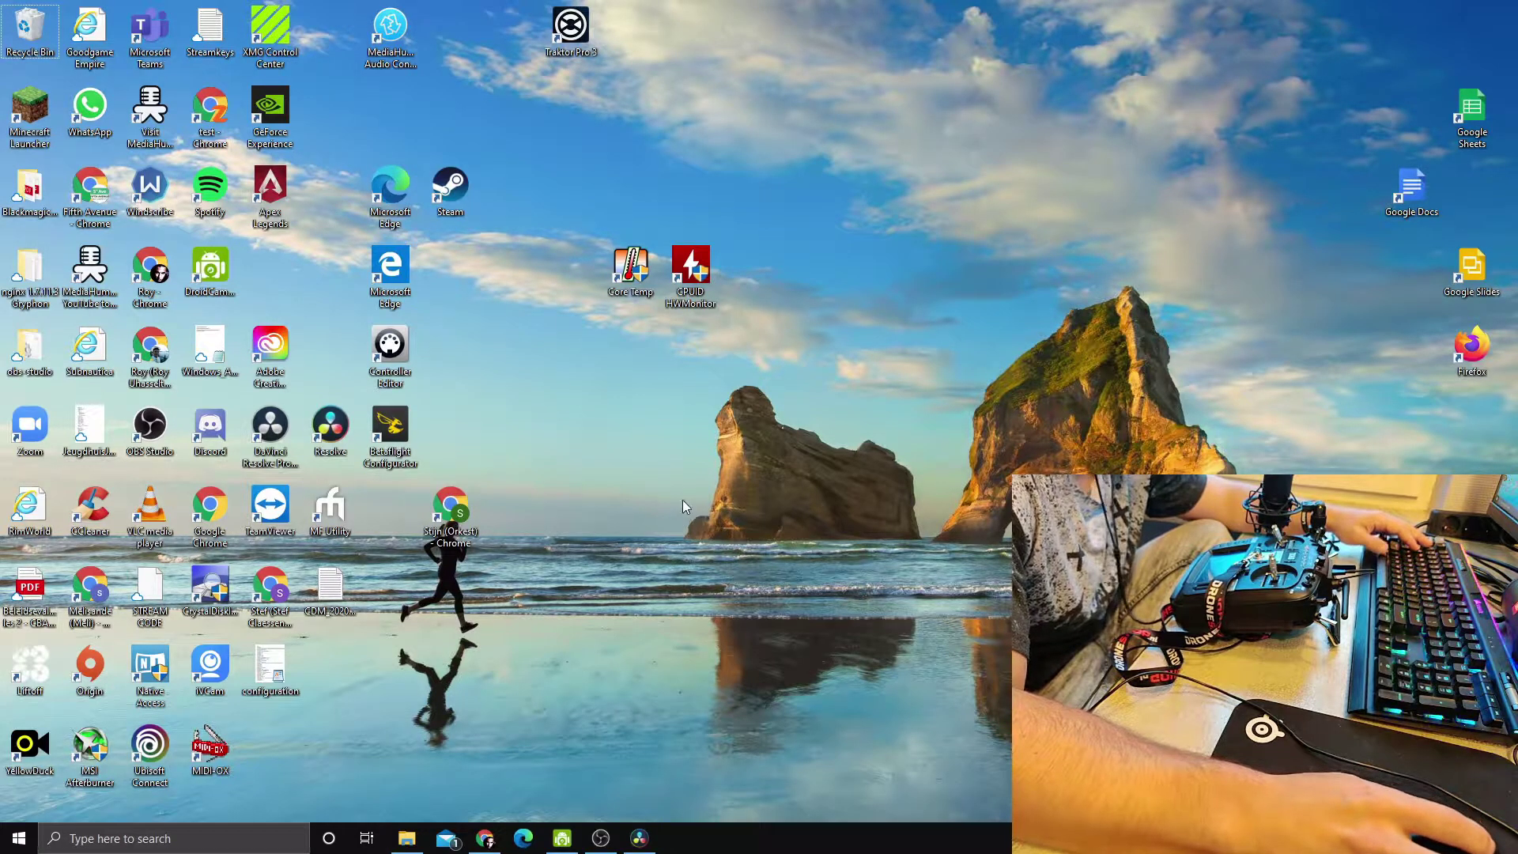
- Search 'usb game controller', open Set up USB game controllers, and move the dialog aside
click(253, 839)
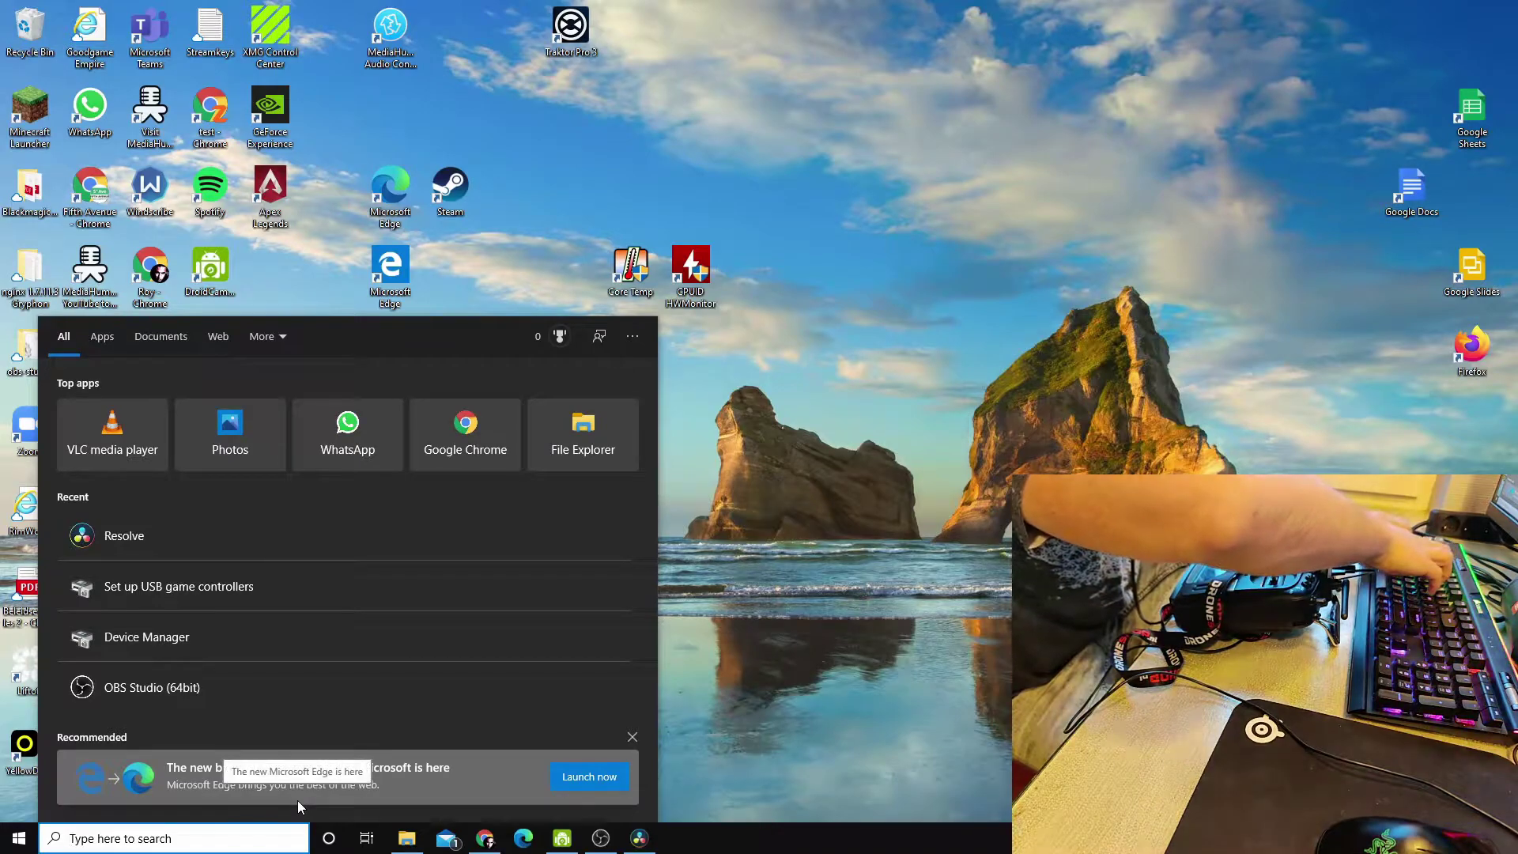
text(usb)
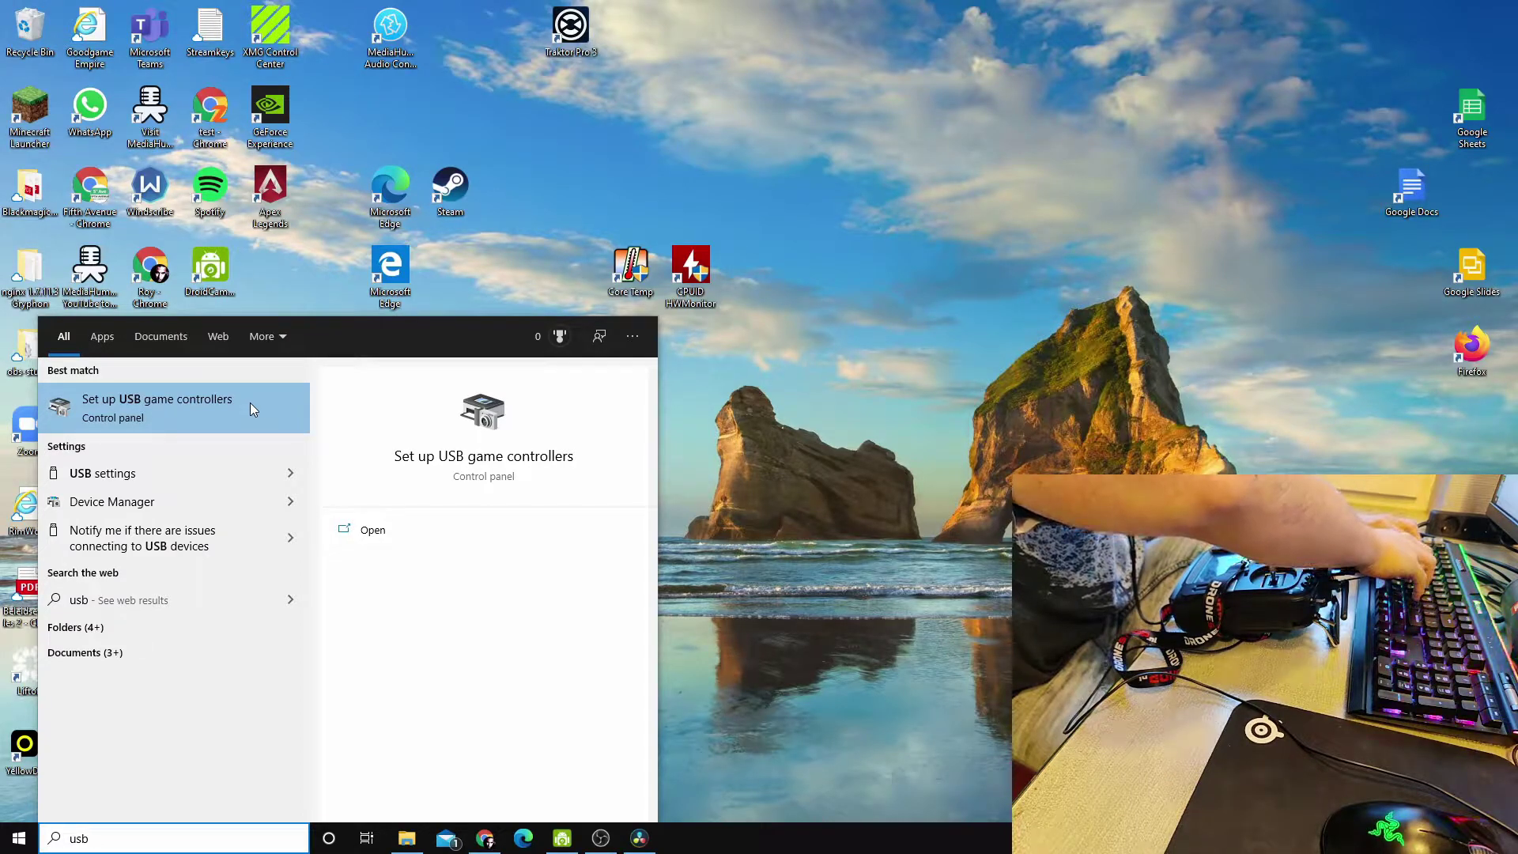
text(game controll)
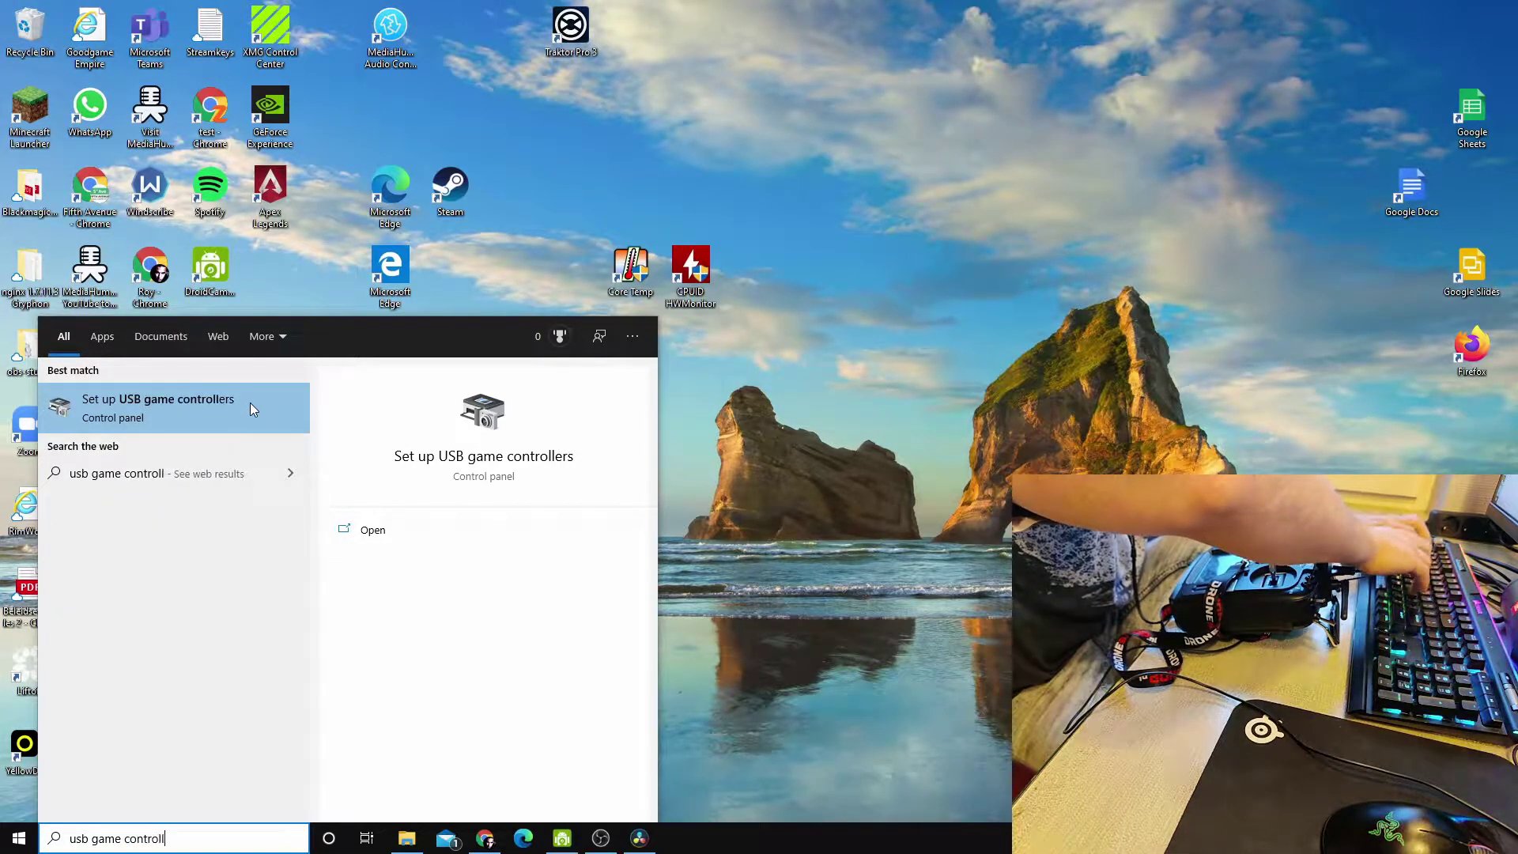
text(er)
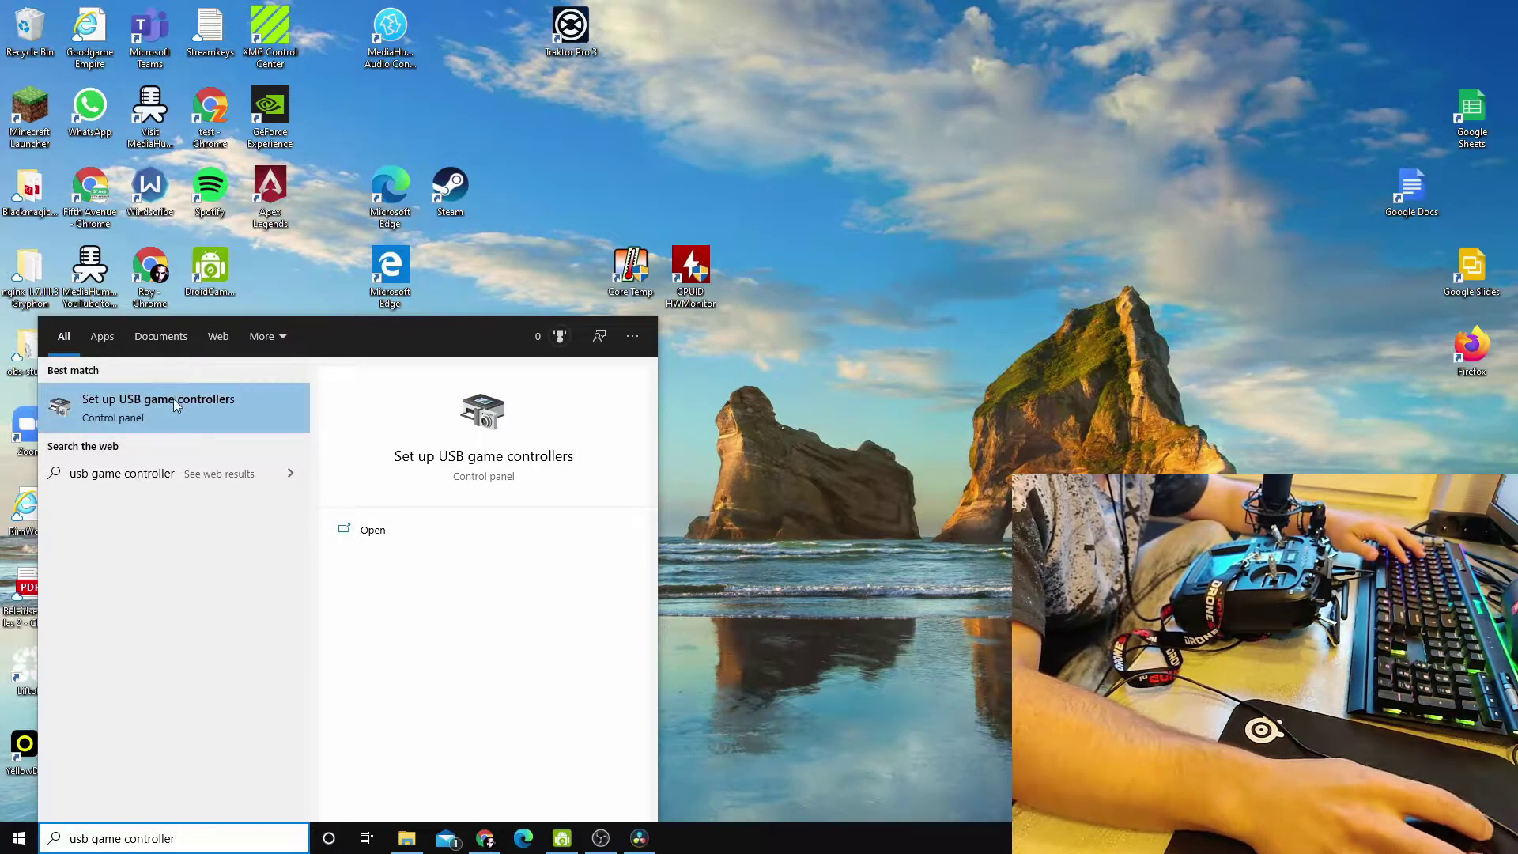
click(176, 405)
drag(253, 148, 559, 204)
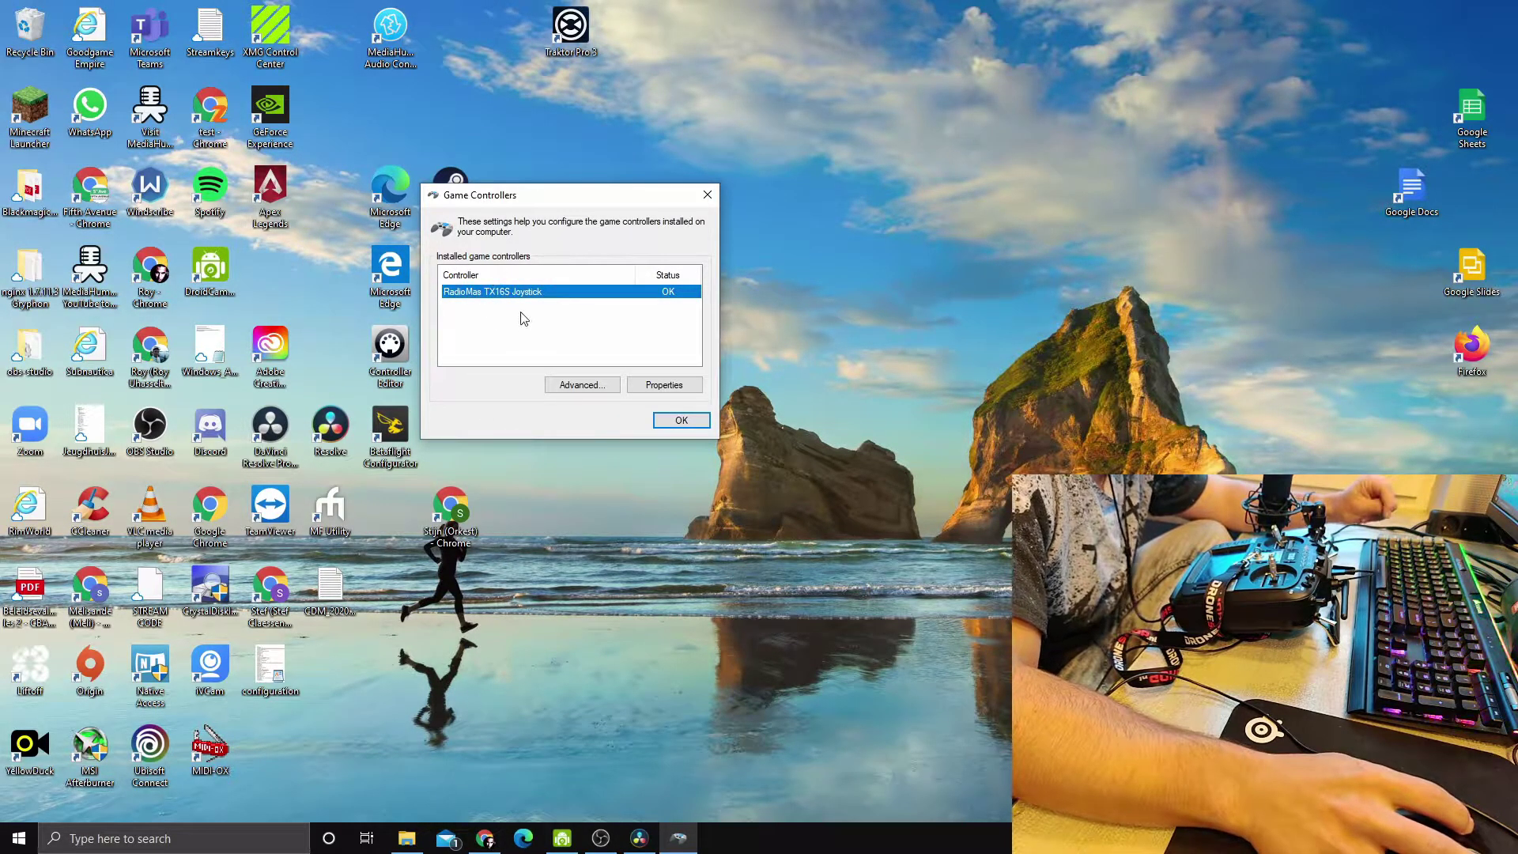
- Check the RadioMas TX16S Joystick's live axes and buttons in its Properties test
click(637, 388)
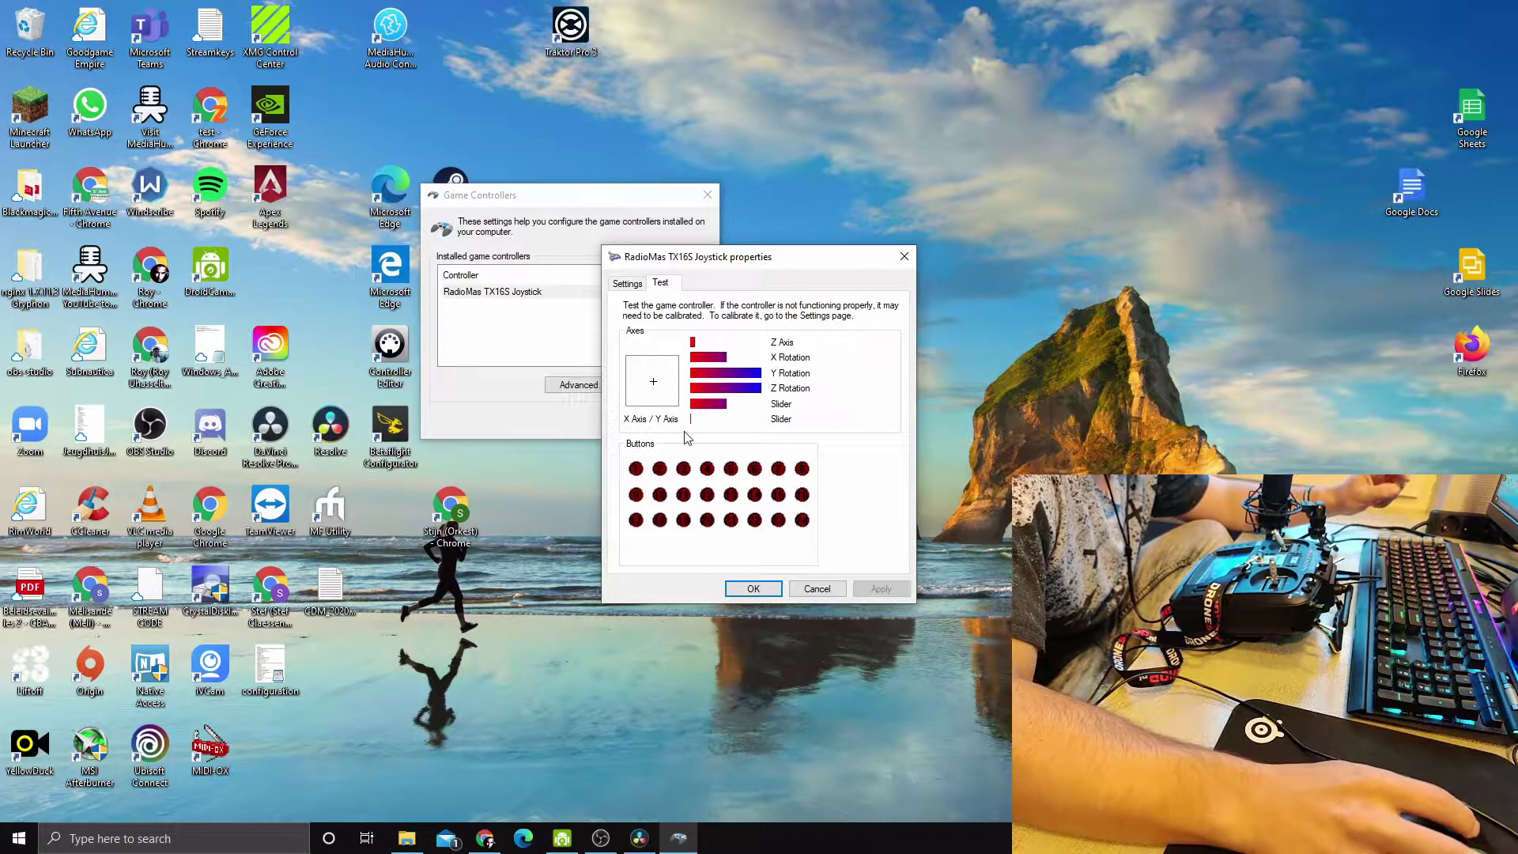
click(754, 589)
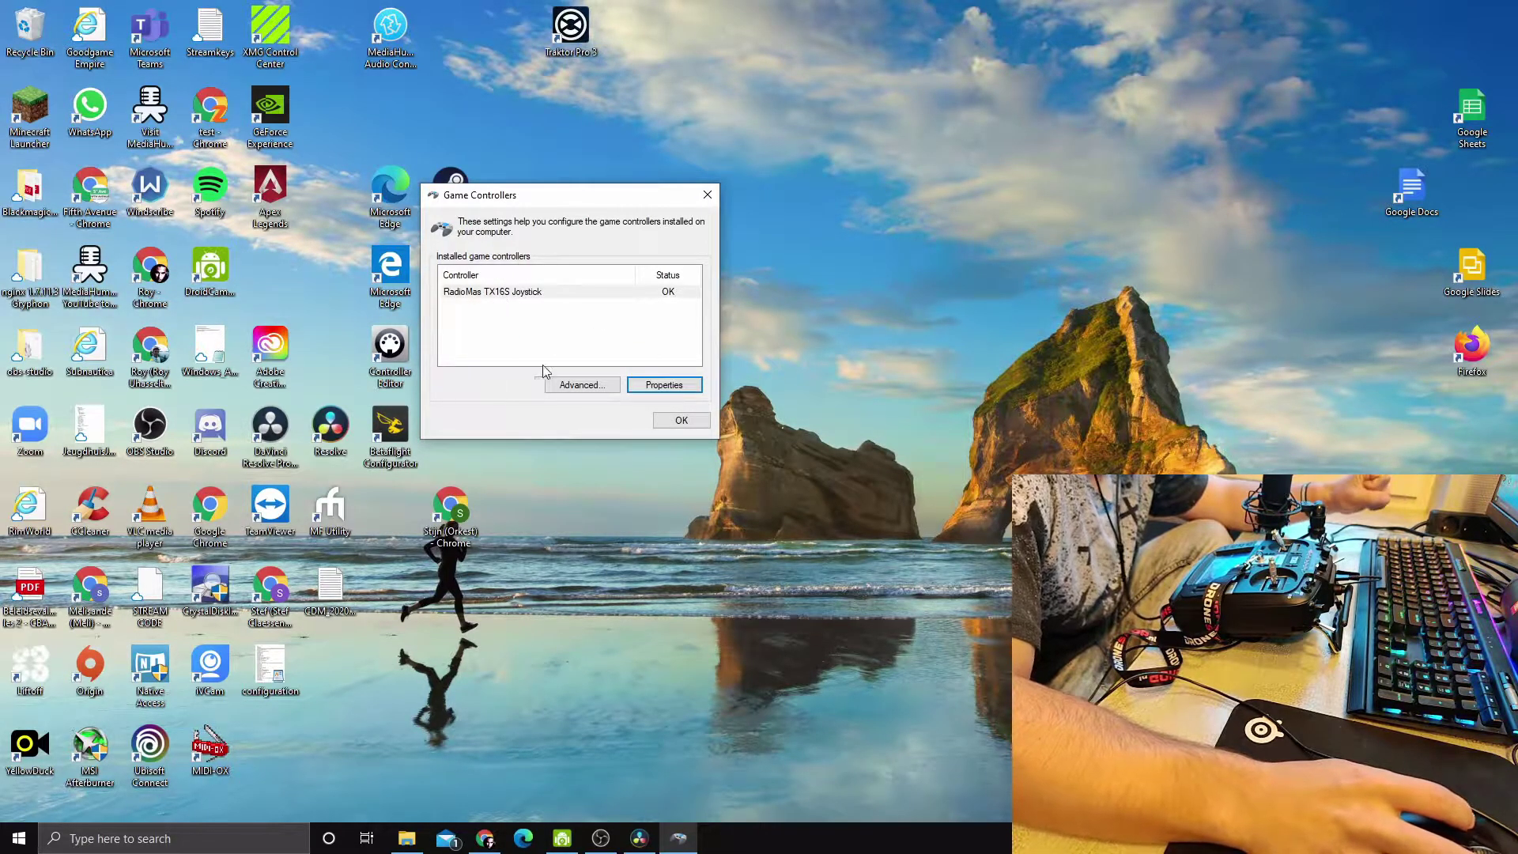
click(508, 310)
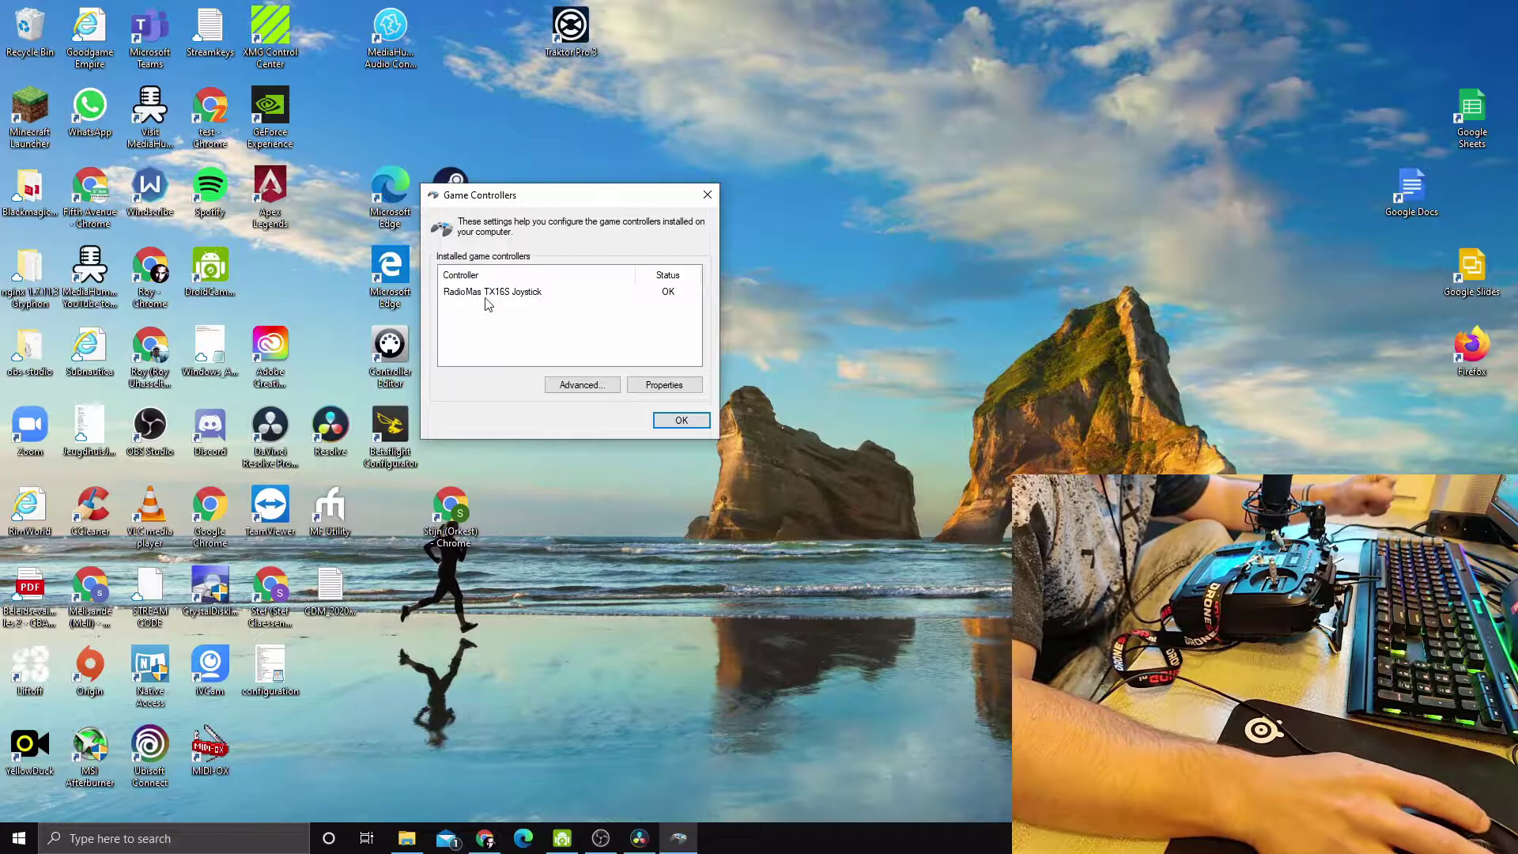
- Reselect the RadioMas TX16S Joystick entry and close the Game Controllers window
click(483, 294)
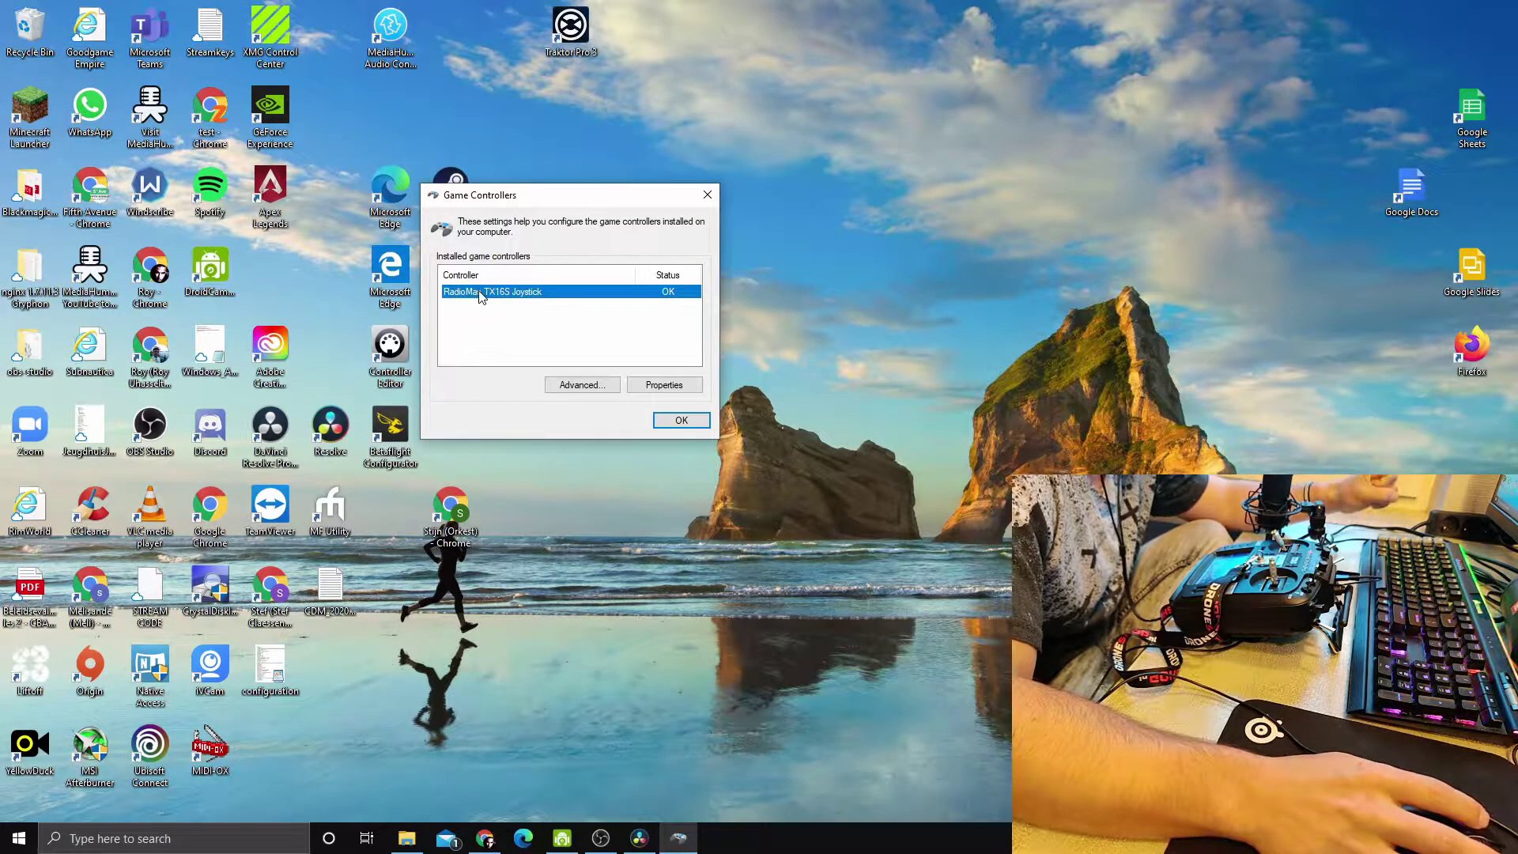
click(511, 328)
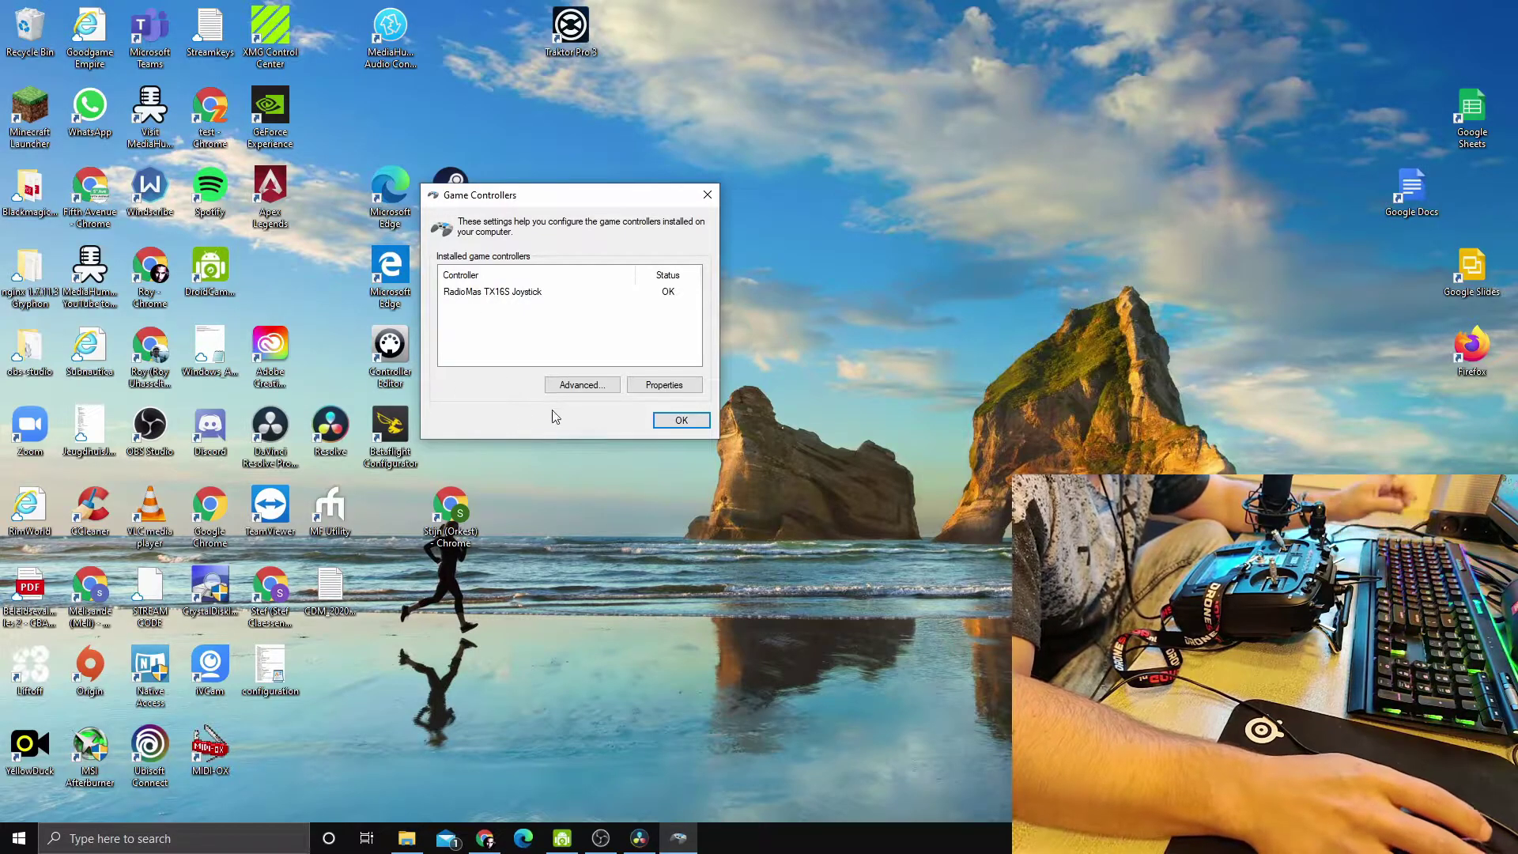
click(506, 294)
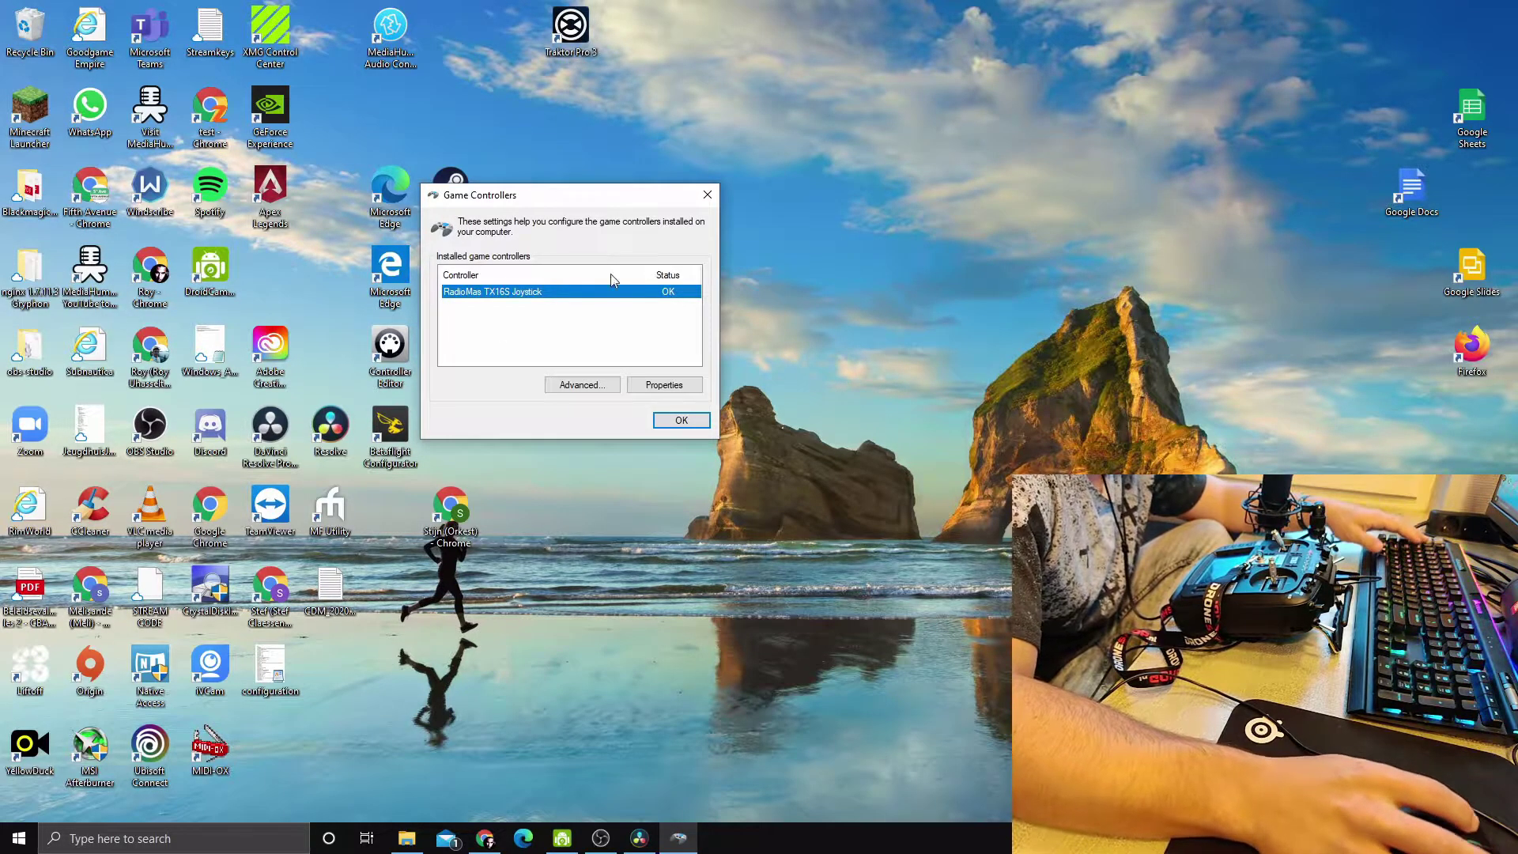
click(681, 420)
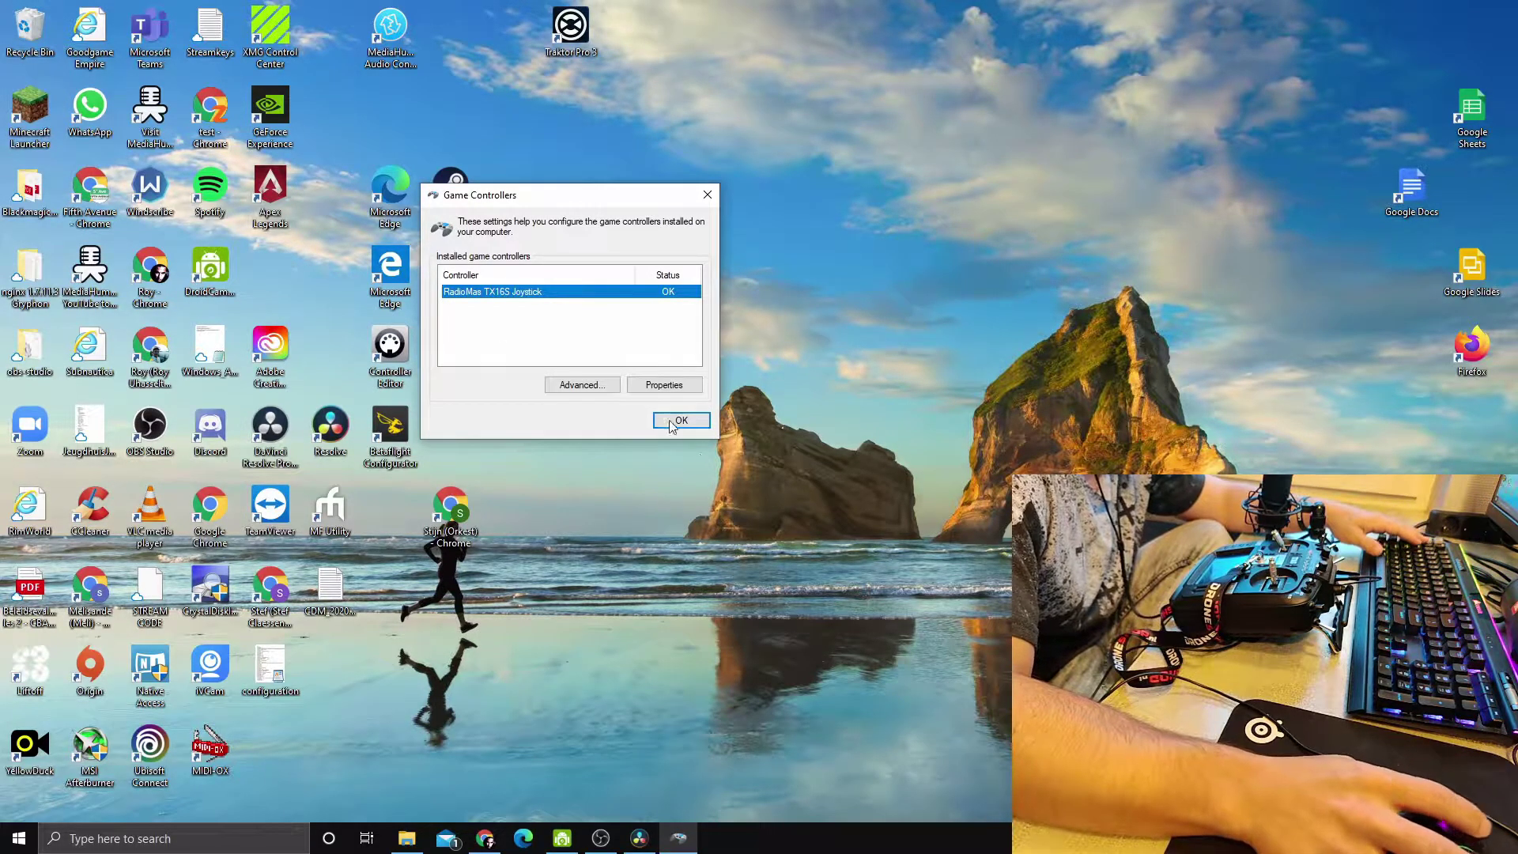
- Open Device Manager through a 'device' search and maximize it
click(143, 838)
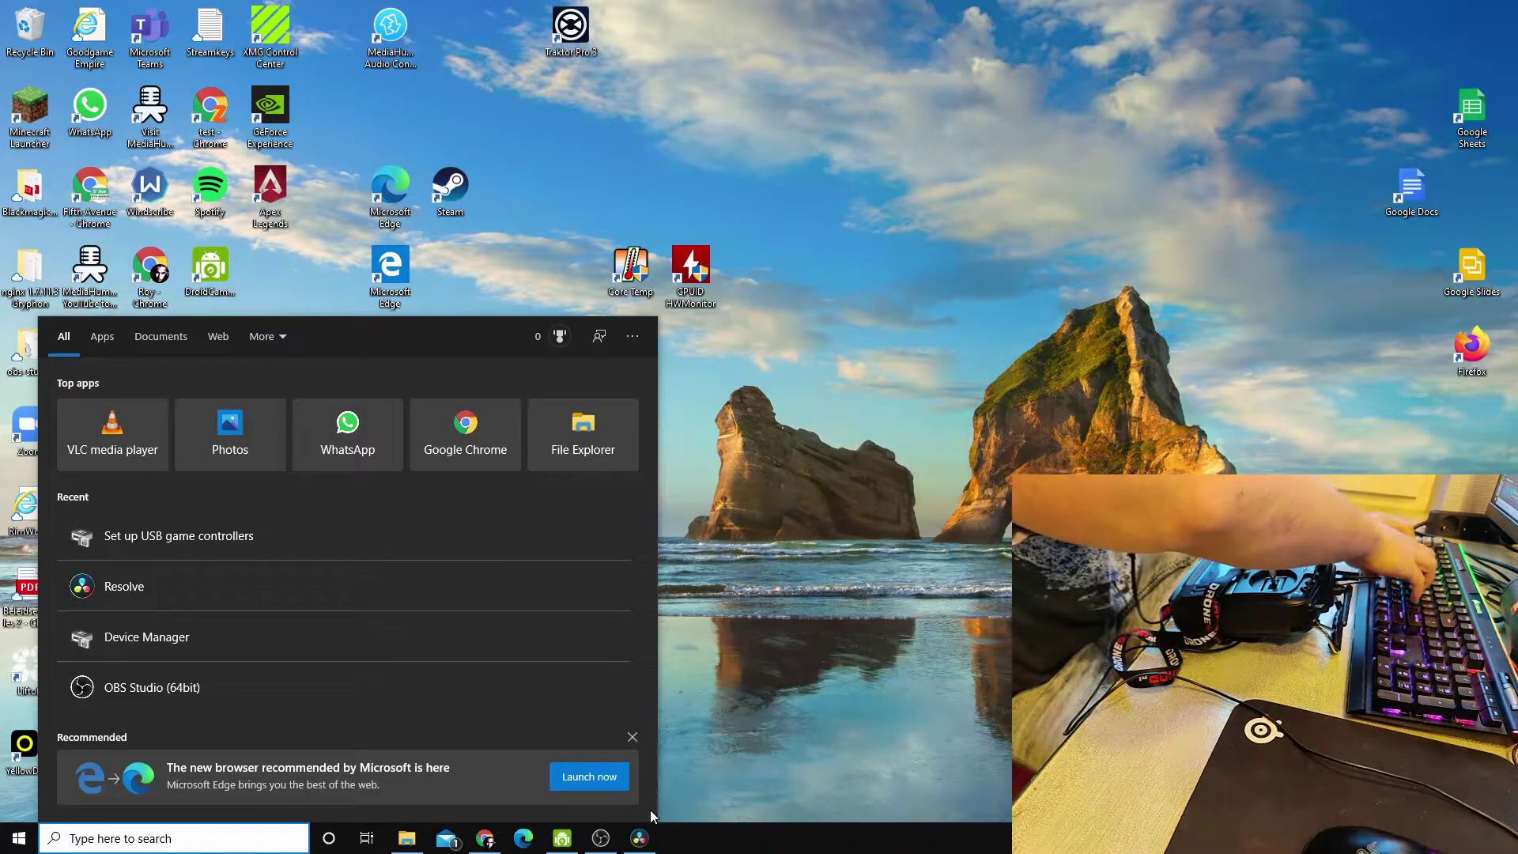
text(device)
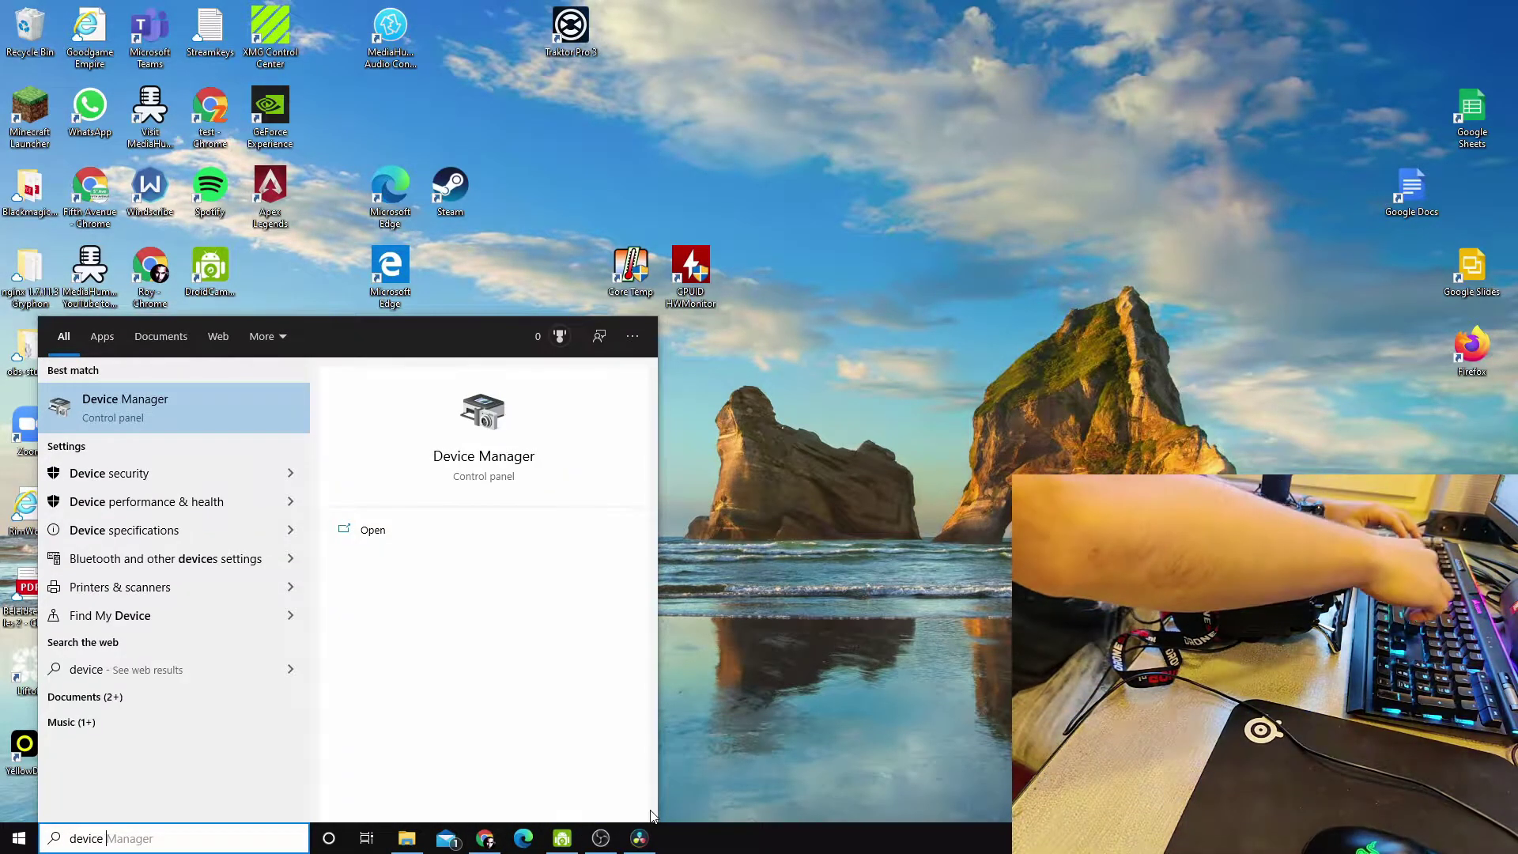
key(Return)
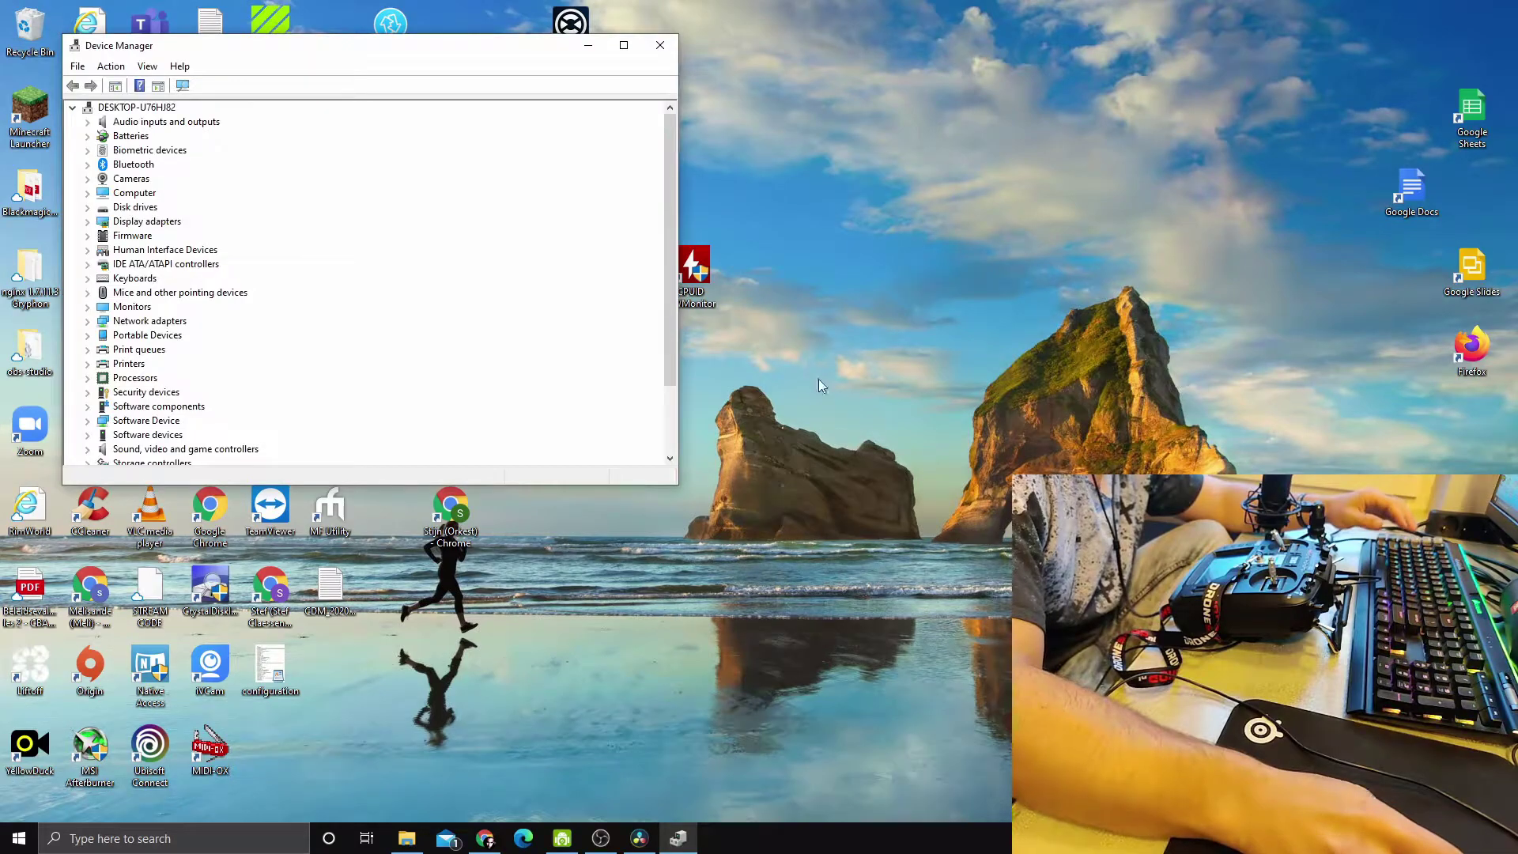
click(623, 45)
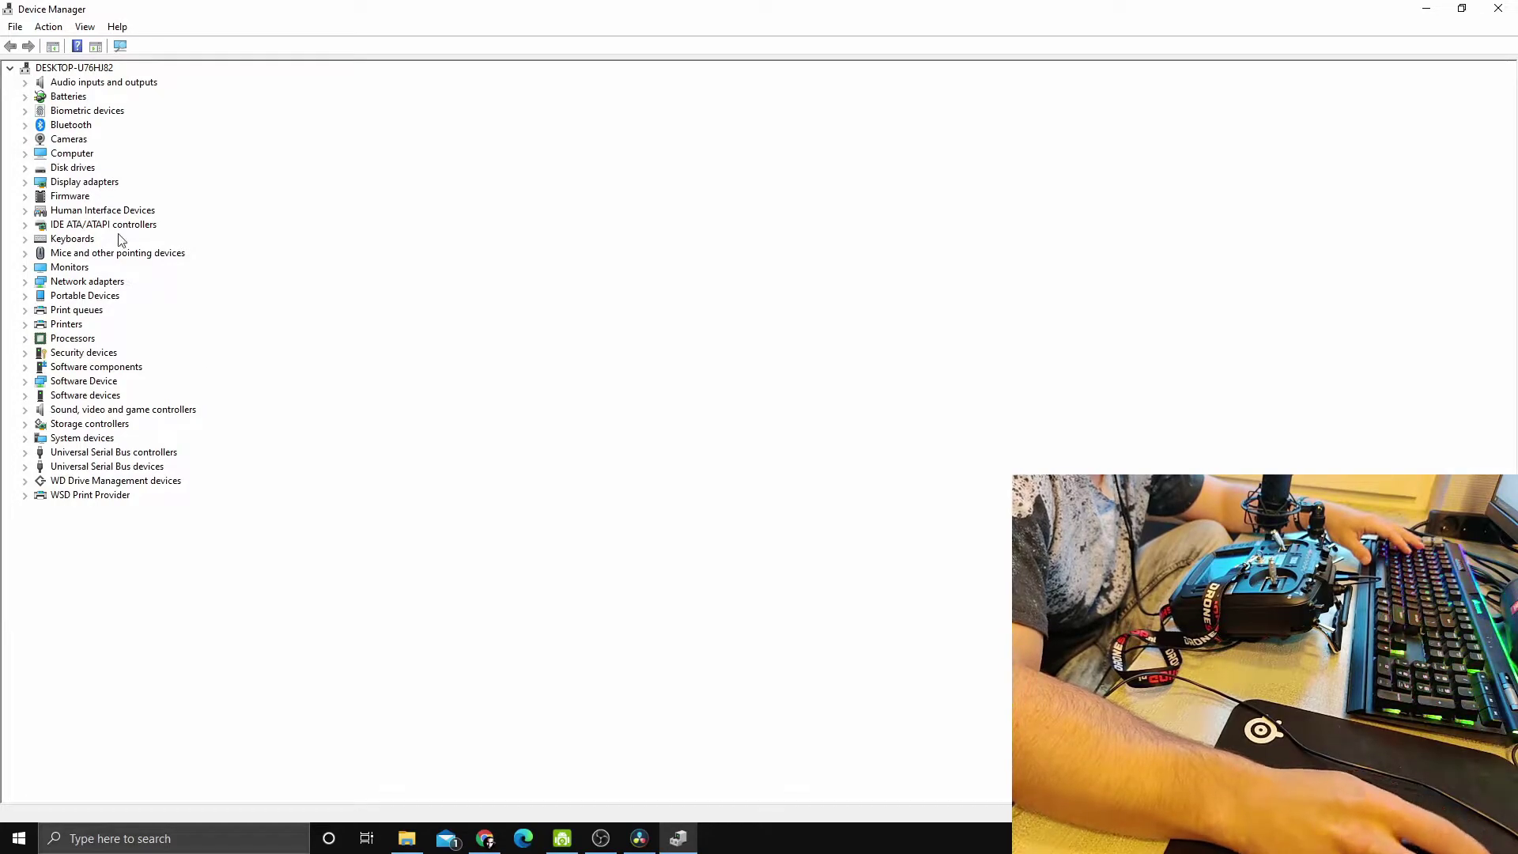
- Expand Human Interface Devices, select the last USB Input Device, then switch to the Chrome guide
click(30, 211)
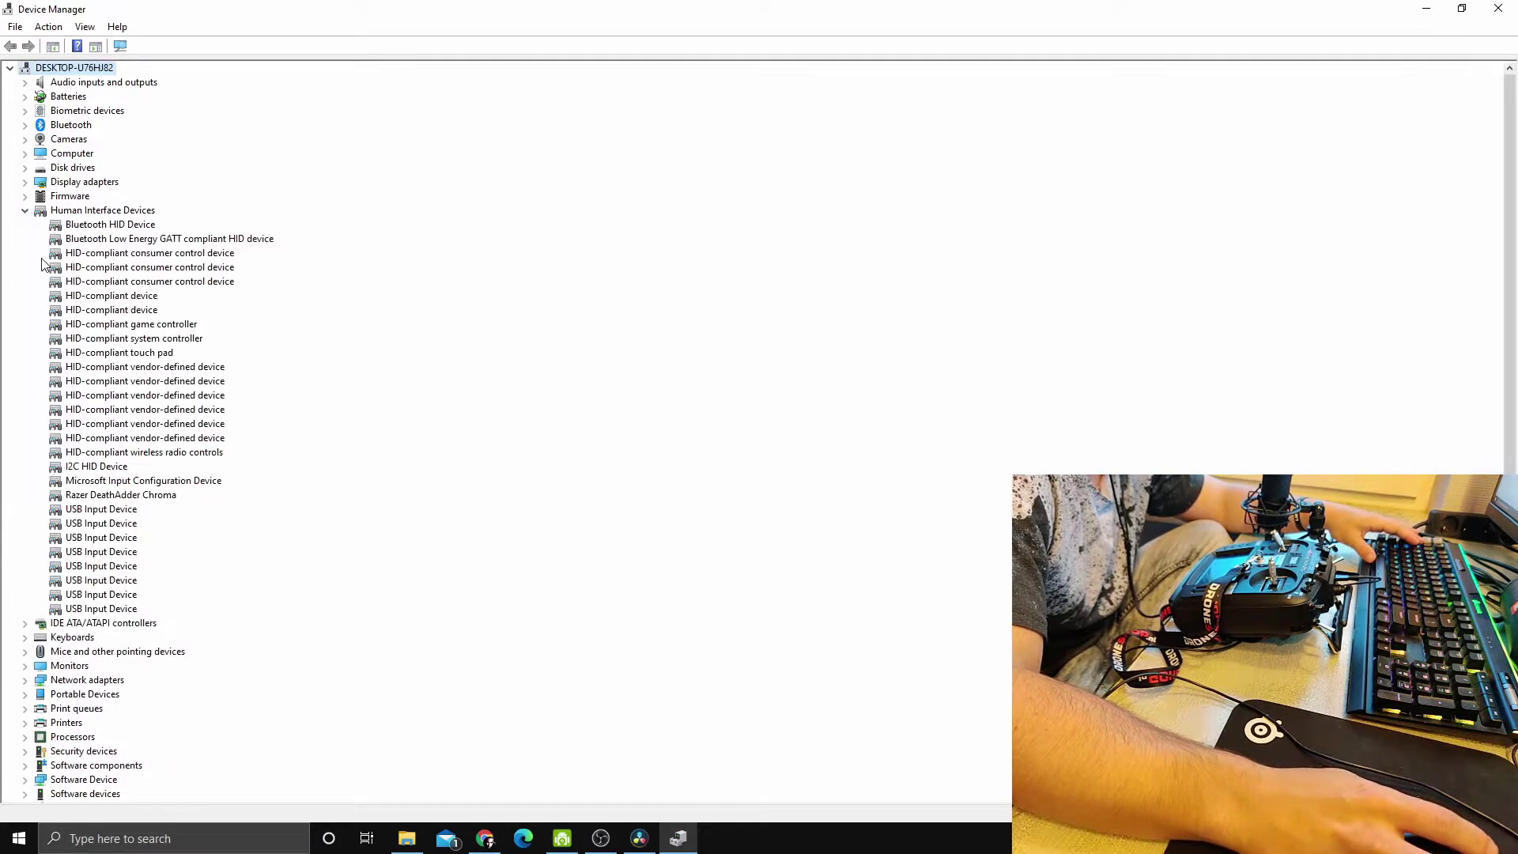
click(84, 610)
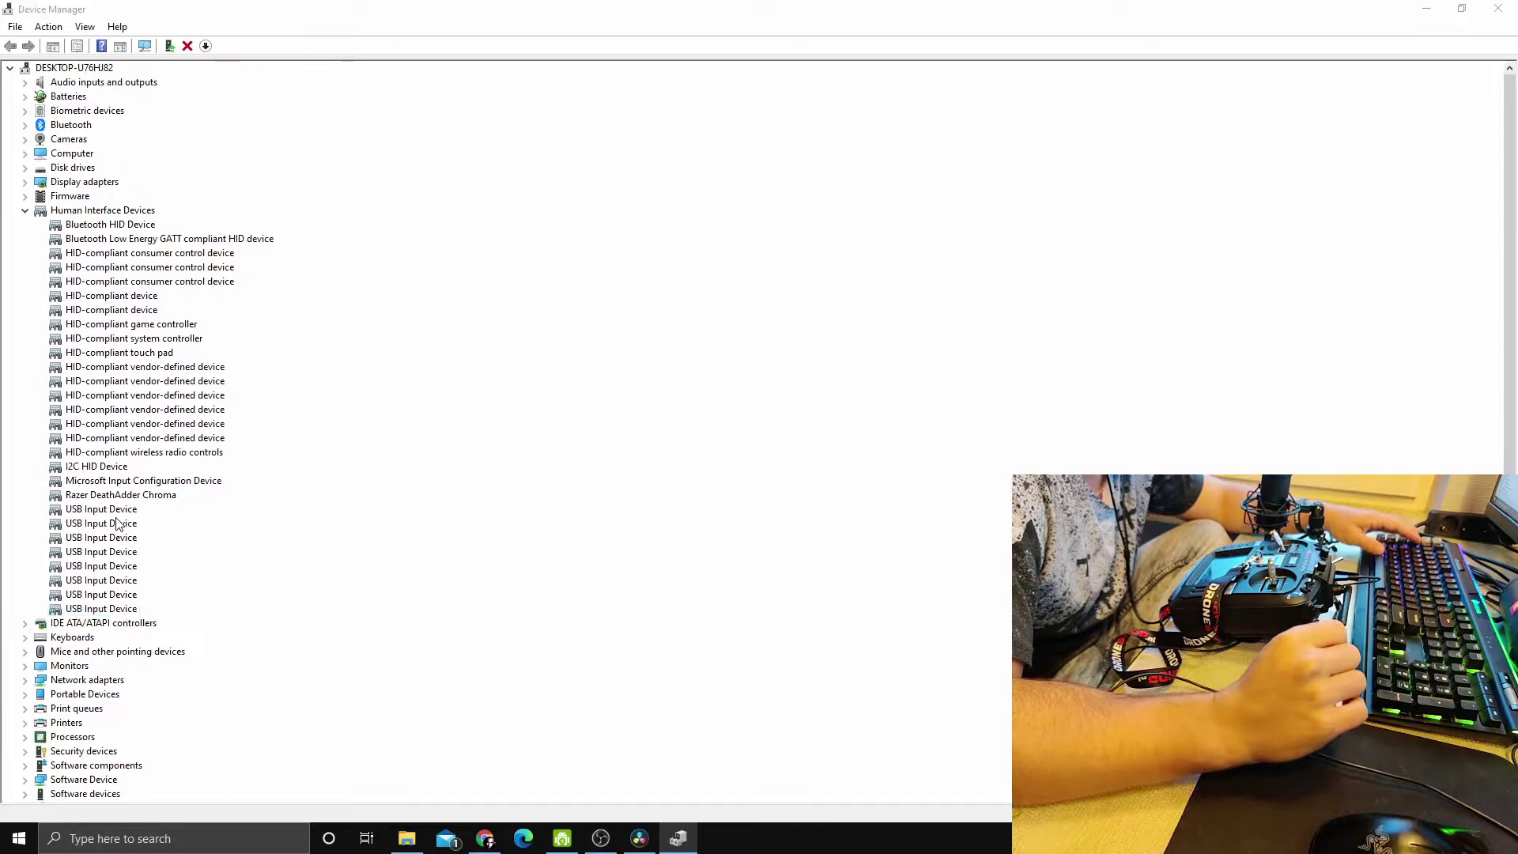
key(alt+Tab)
key(alt+Tab)
key(alt+Tab)
key(alt+Tab)
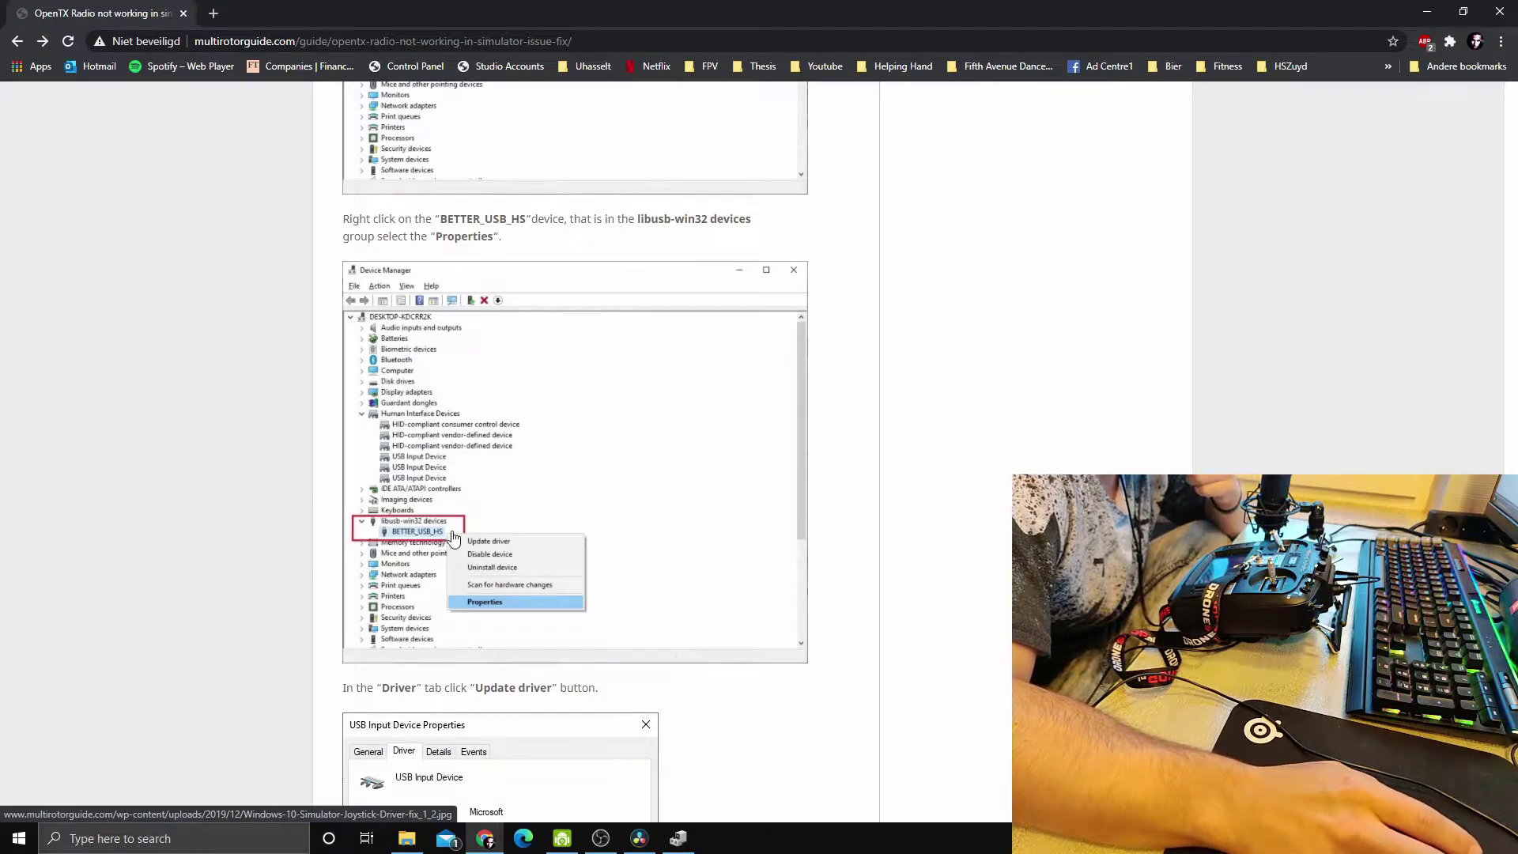
- Scroll the multirotorguide.com article down to the Device Manager driver update steps
scroll(453, 538, down, 1)
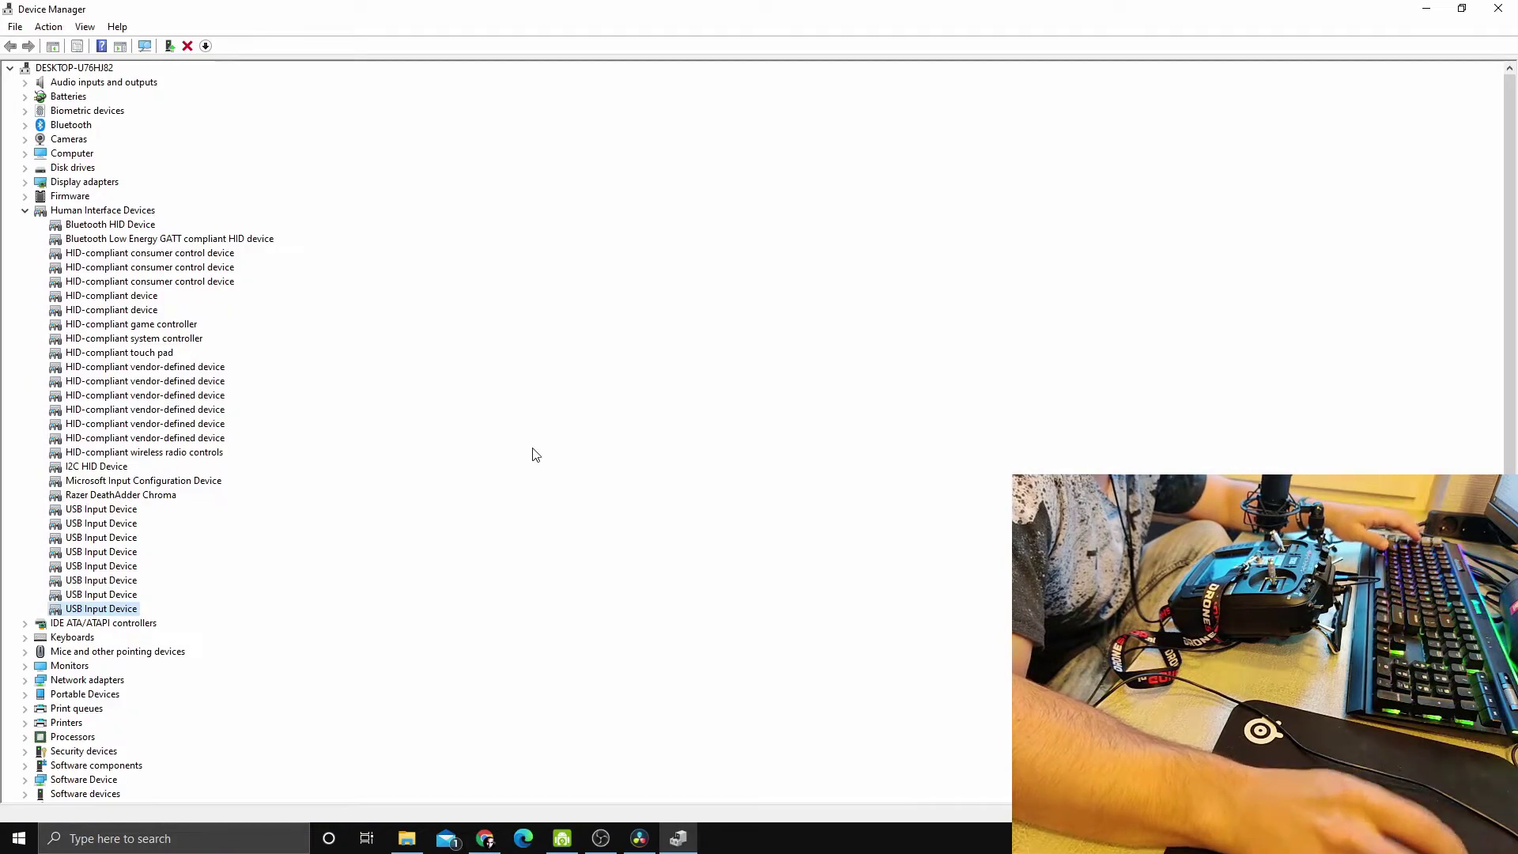
right_click(105, 613)
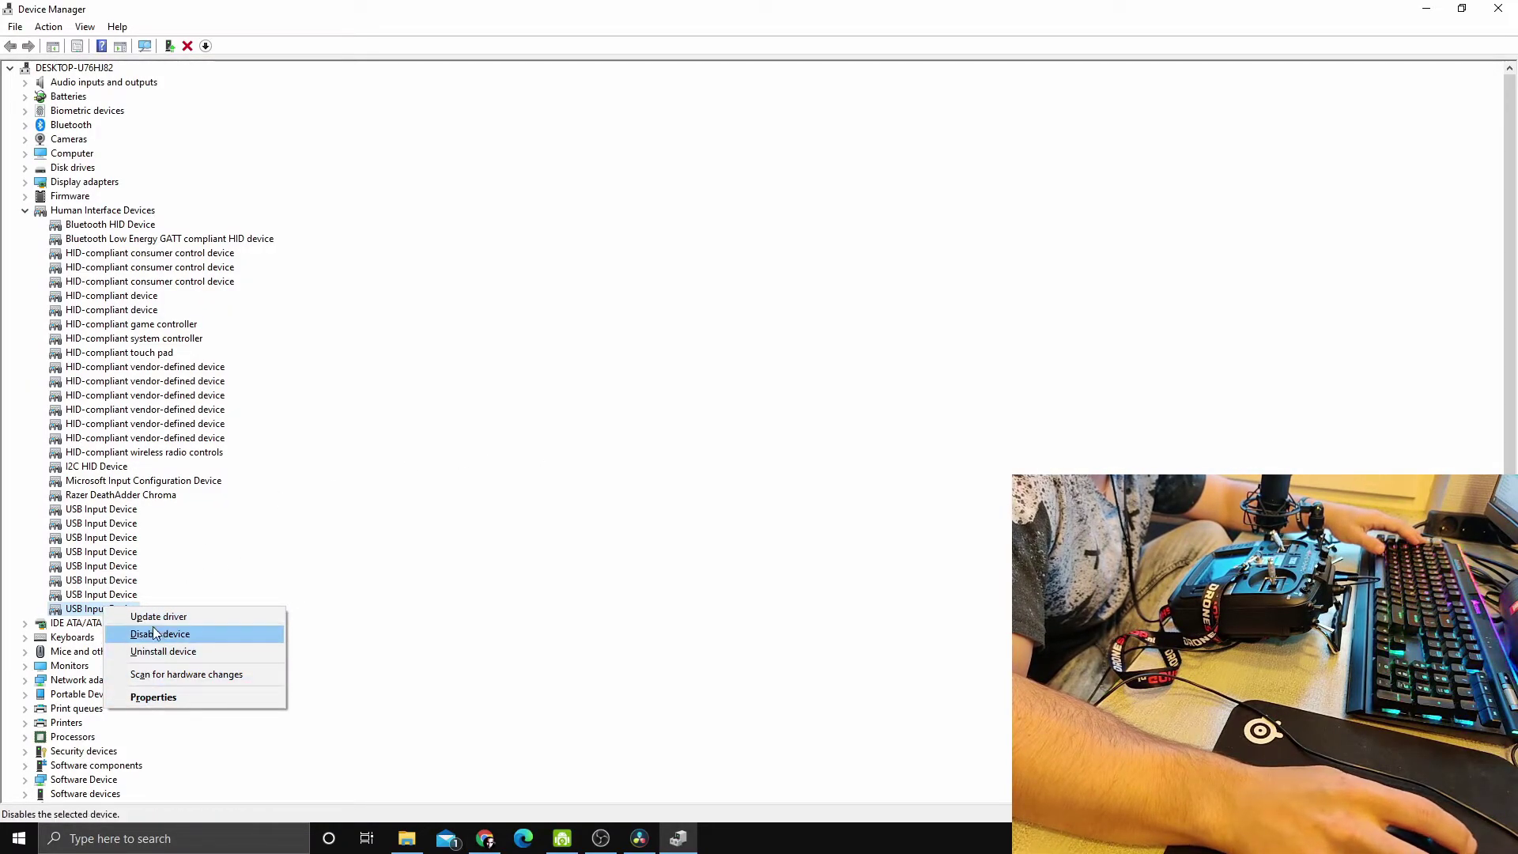
click(153, 697)
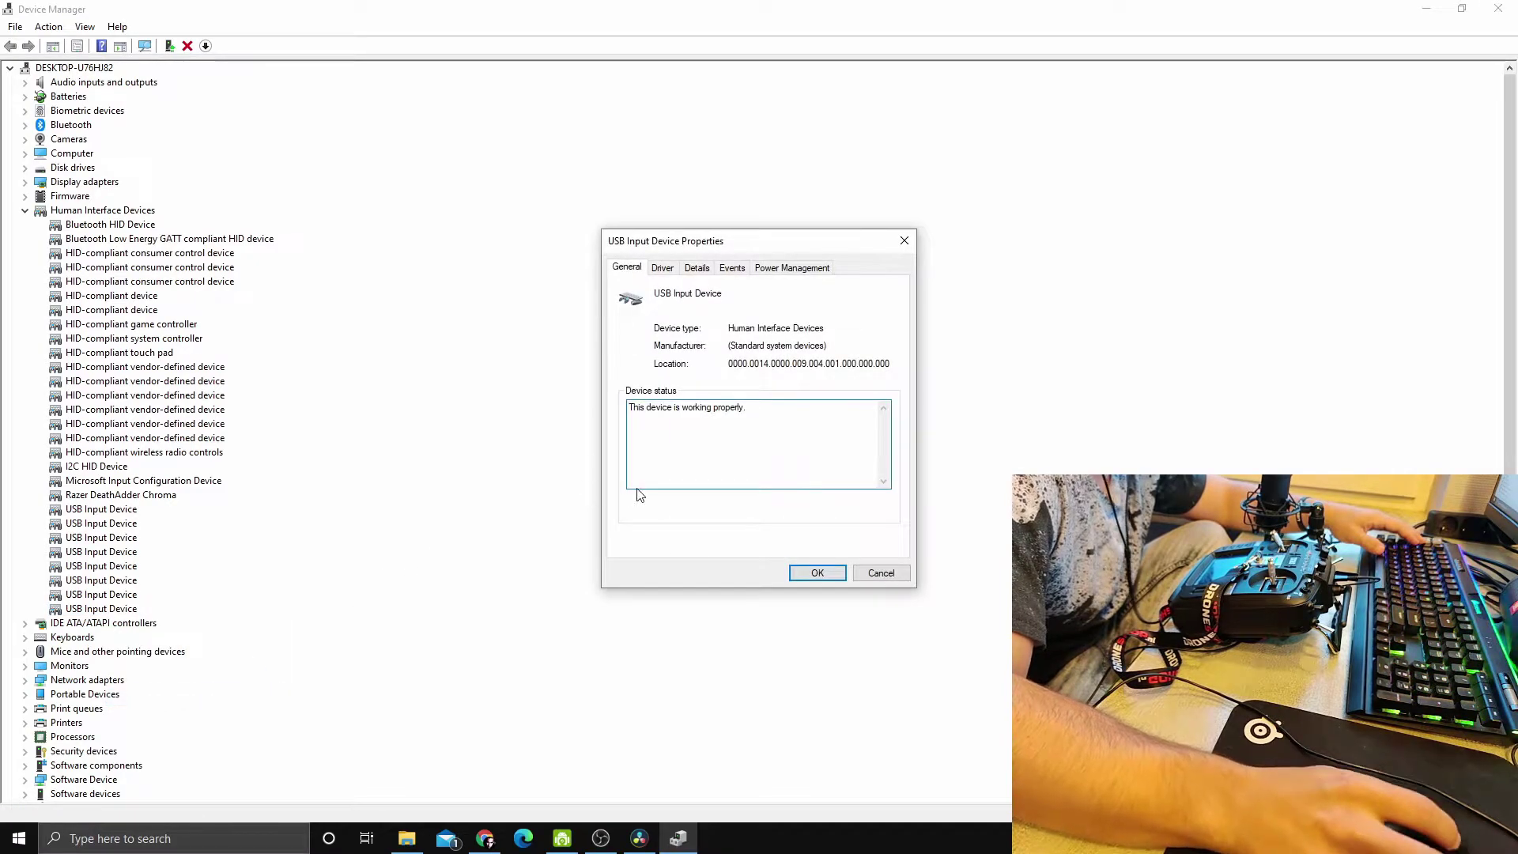
click(663, 269)
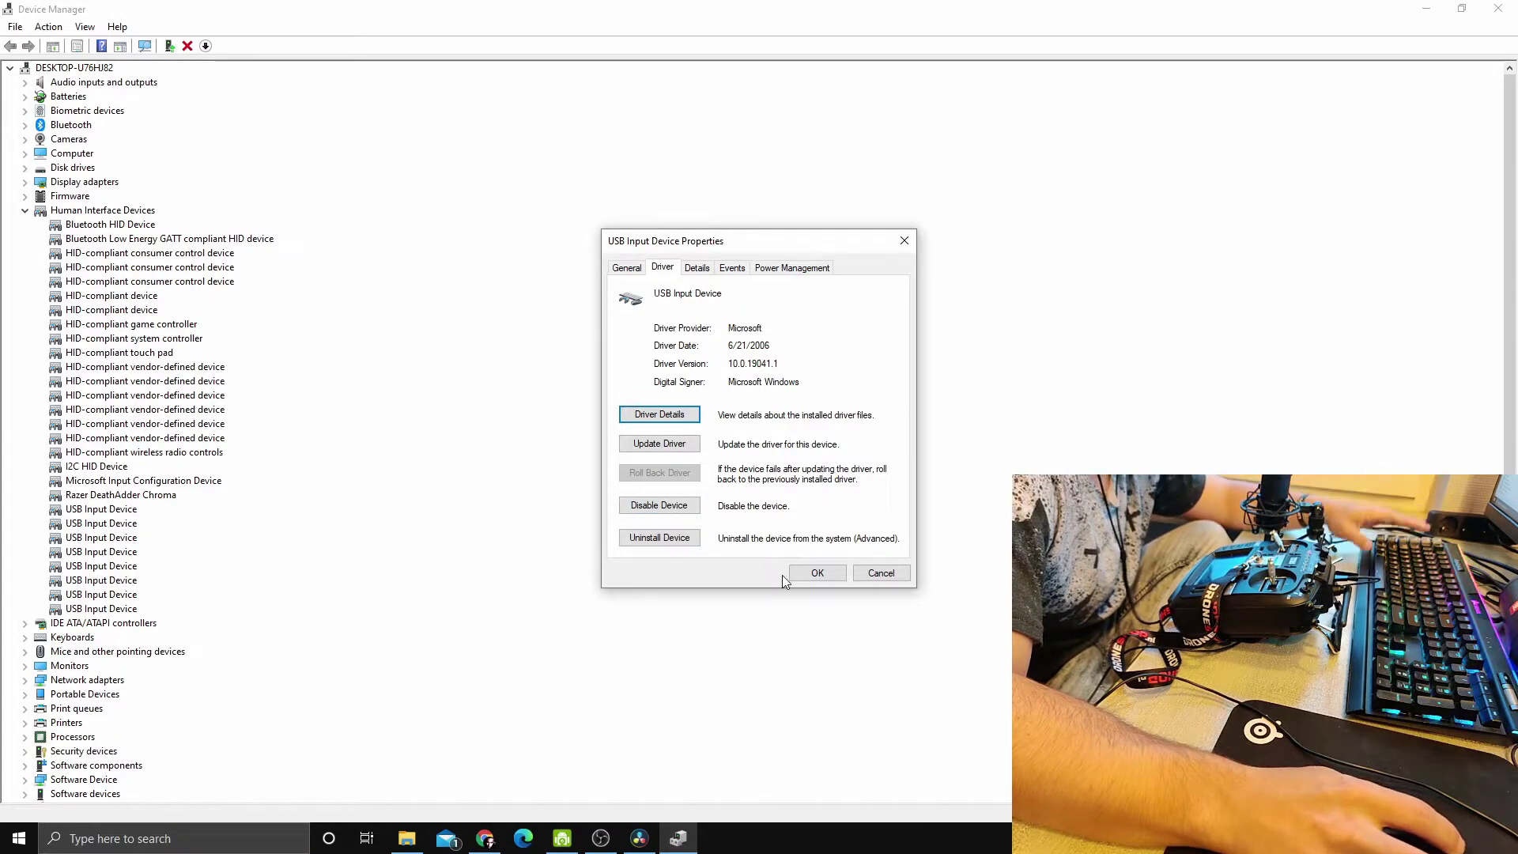
click(801, 576)
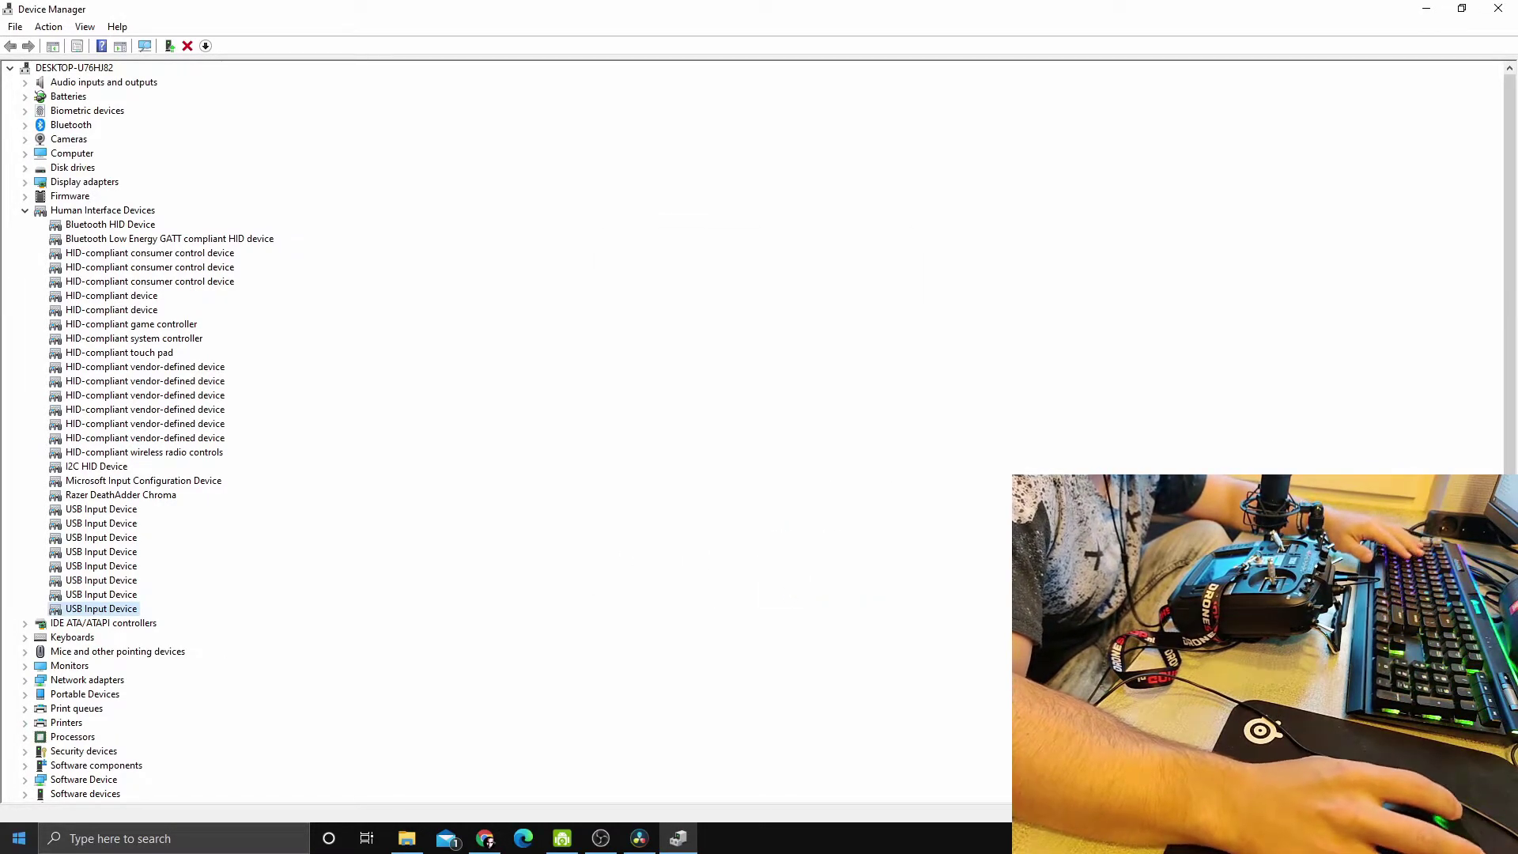
- Reopen Game Controllers via a 'usb' search, center it, and reselect the RadioMas TX16S Joystick
click(19, 838)
text(usb)
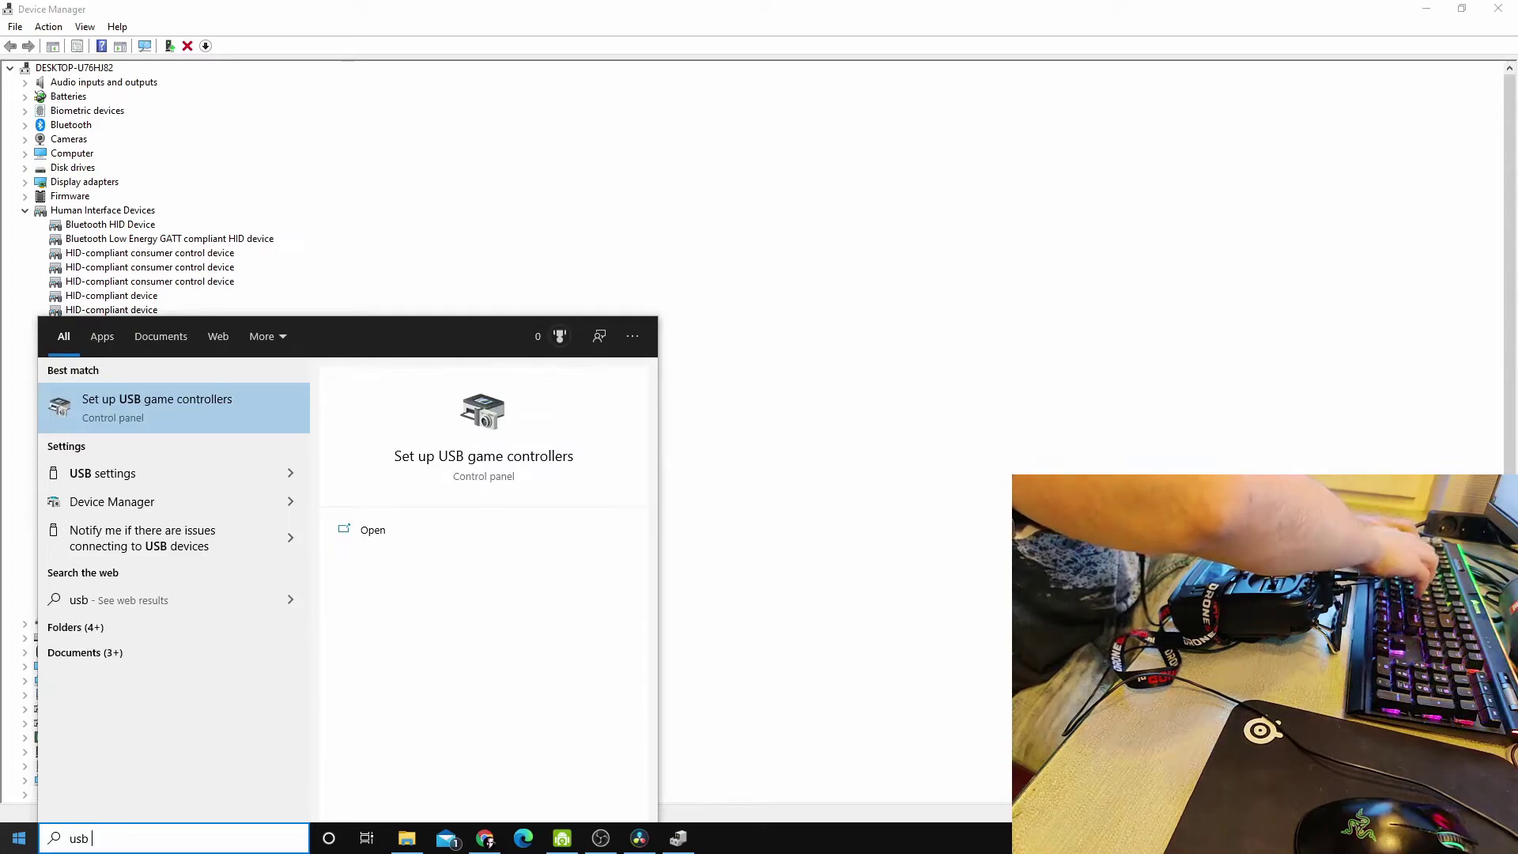
key(Return)
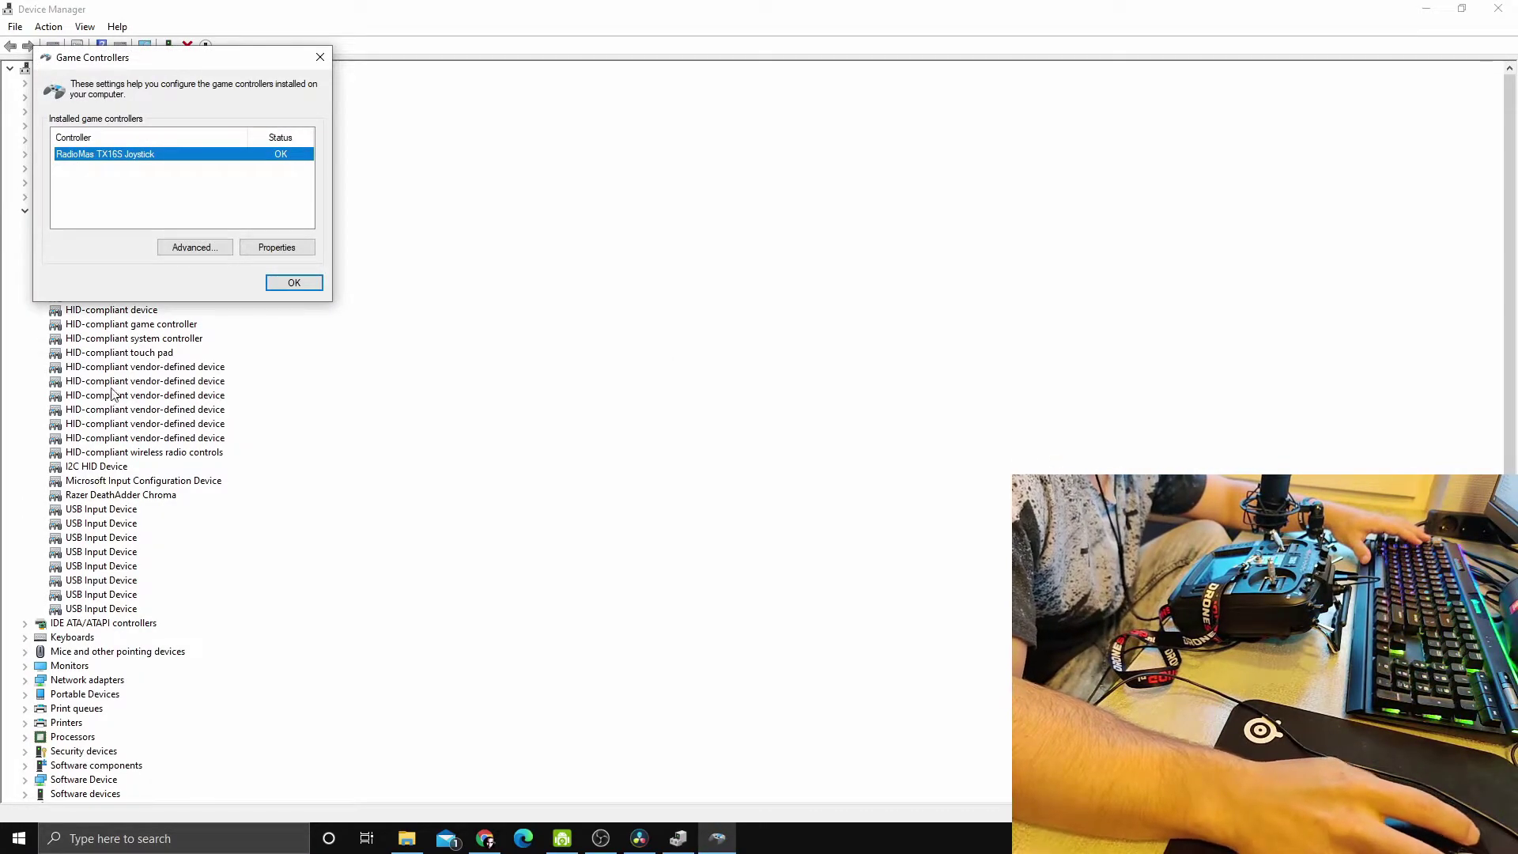
drag(197, 58, 896, 239)
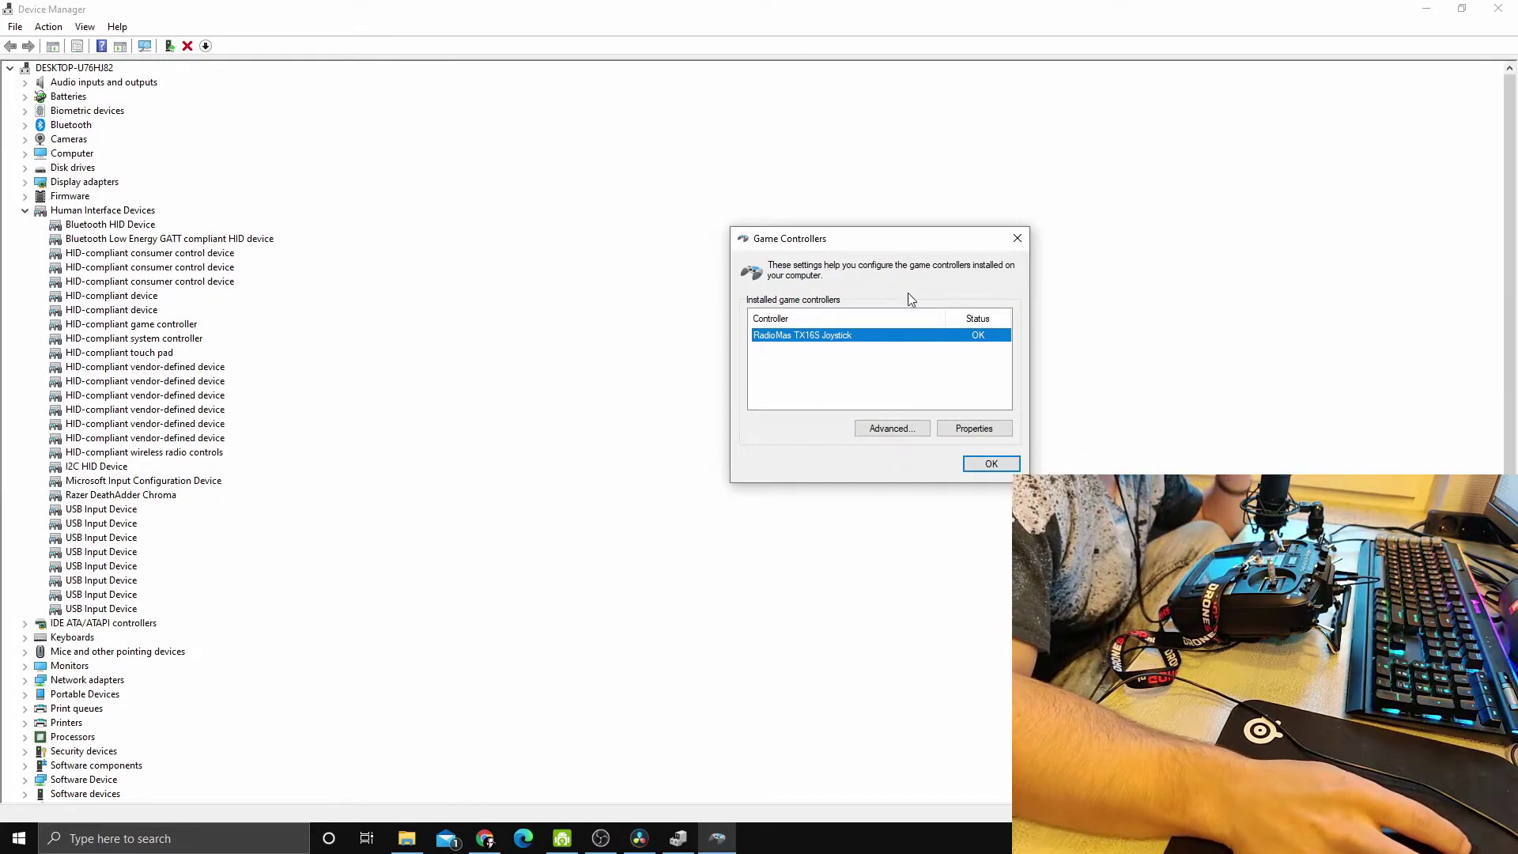
click(797, 364)
click(800, 336)
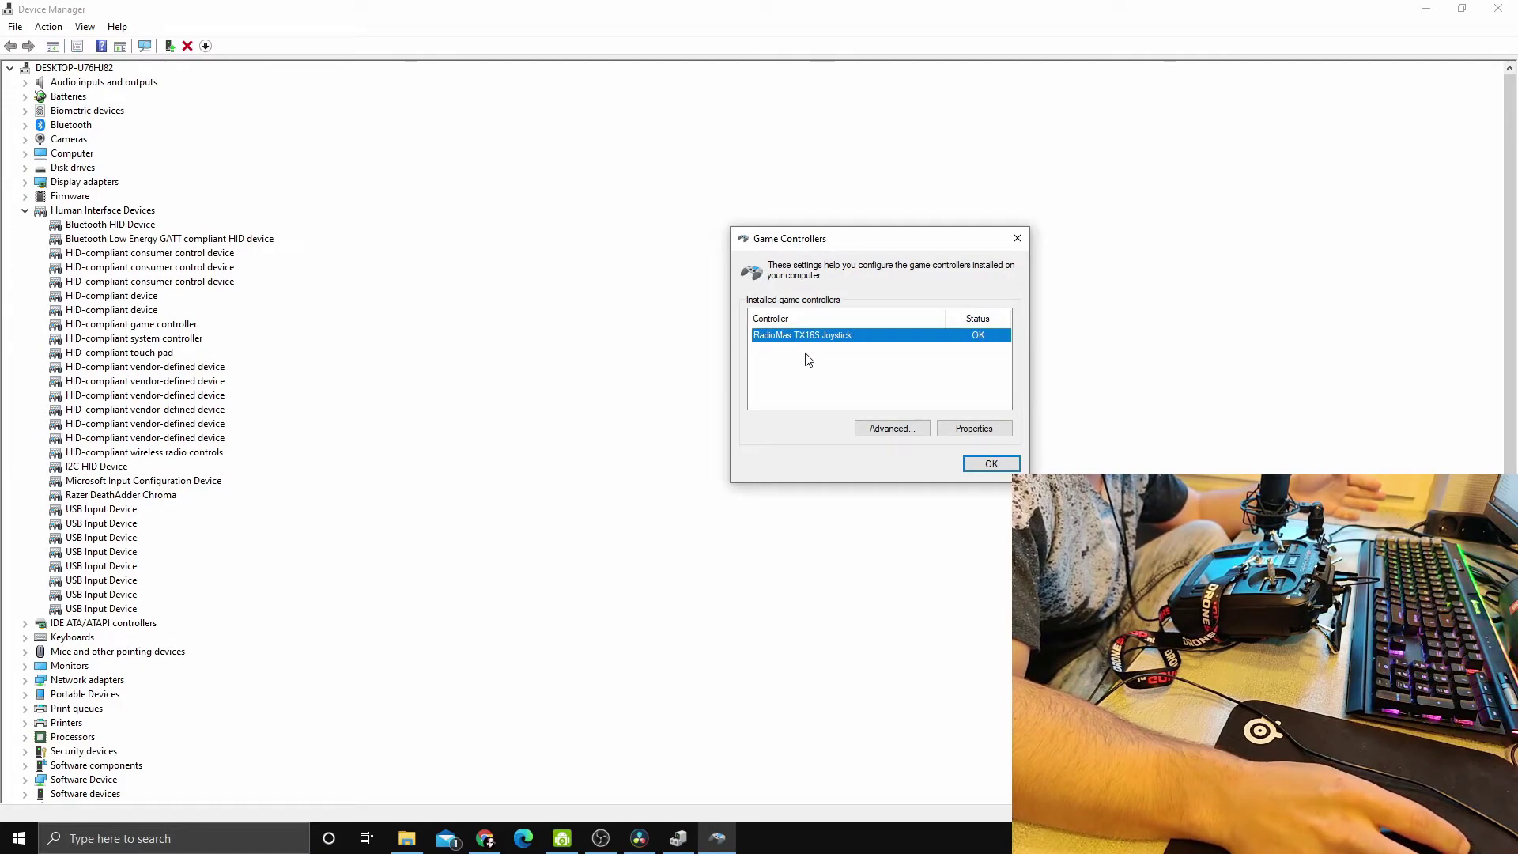